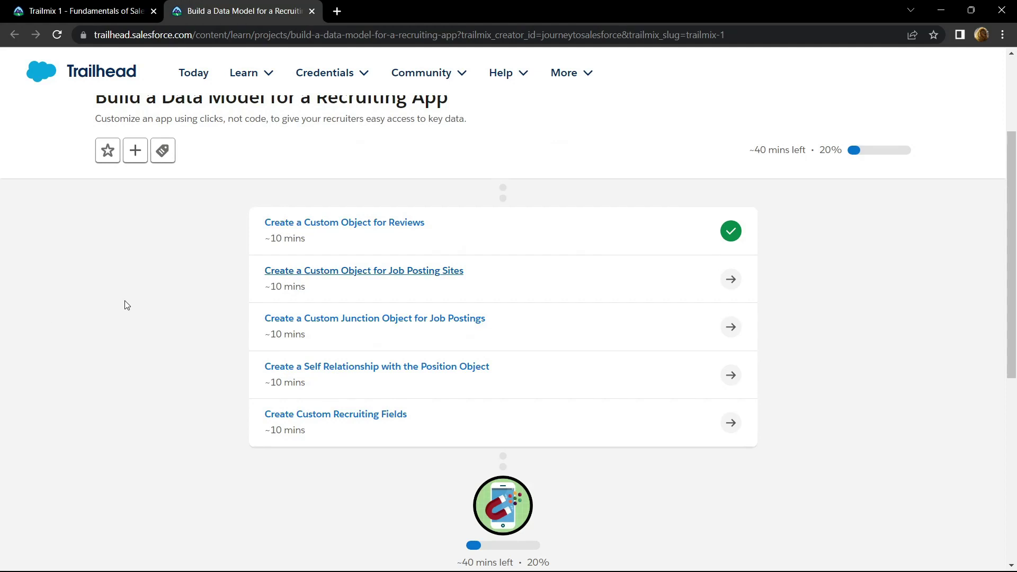
Open the 'Create a Custom Object for Job Posting Sites' step in a new tab and launch its playground org.
right_click(311, 278)
click(324, 284)
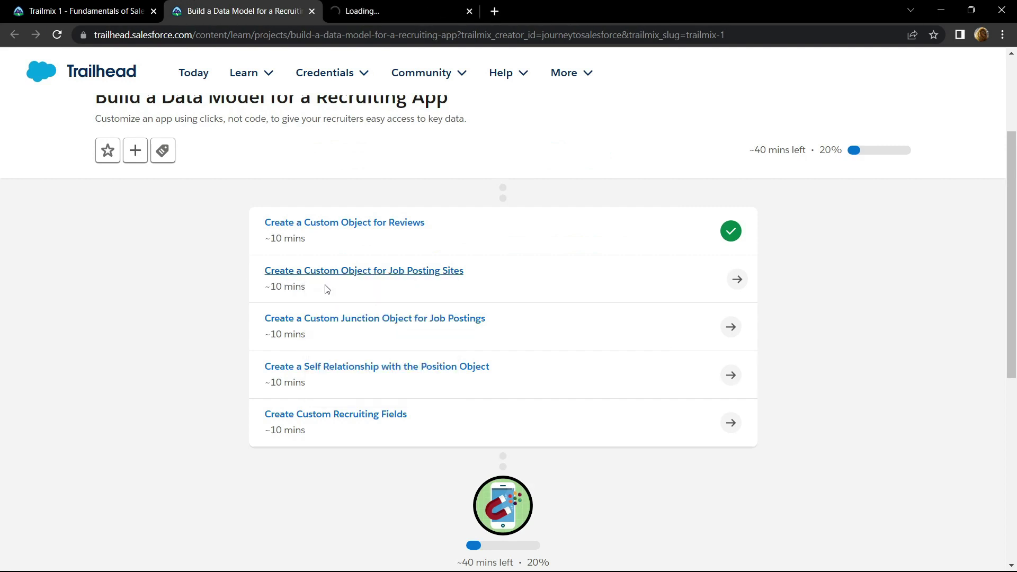
click(373, 5)
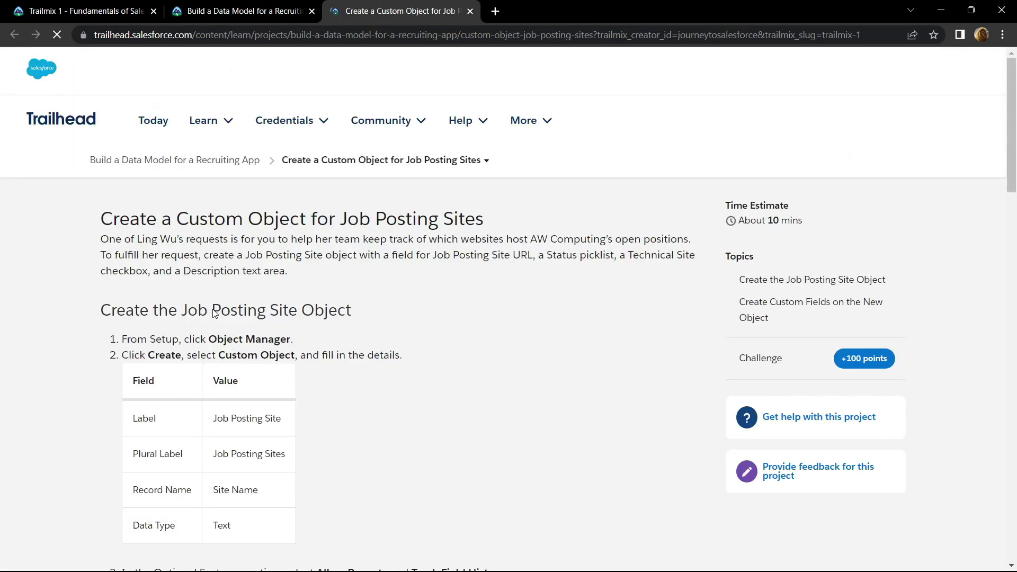
drag(1011, 118, 1016, 450)
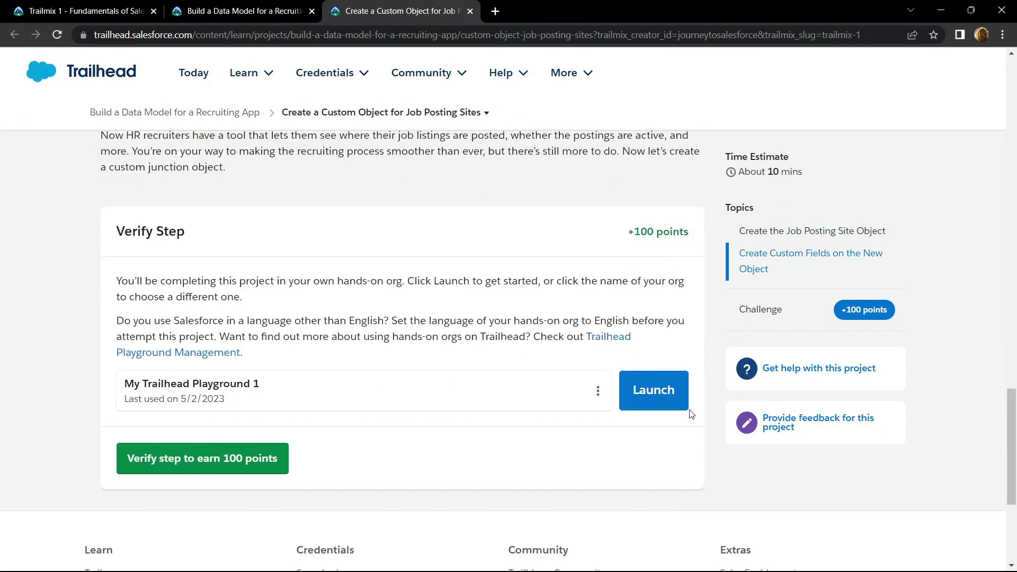
click(658, 398)
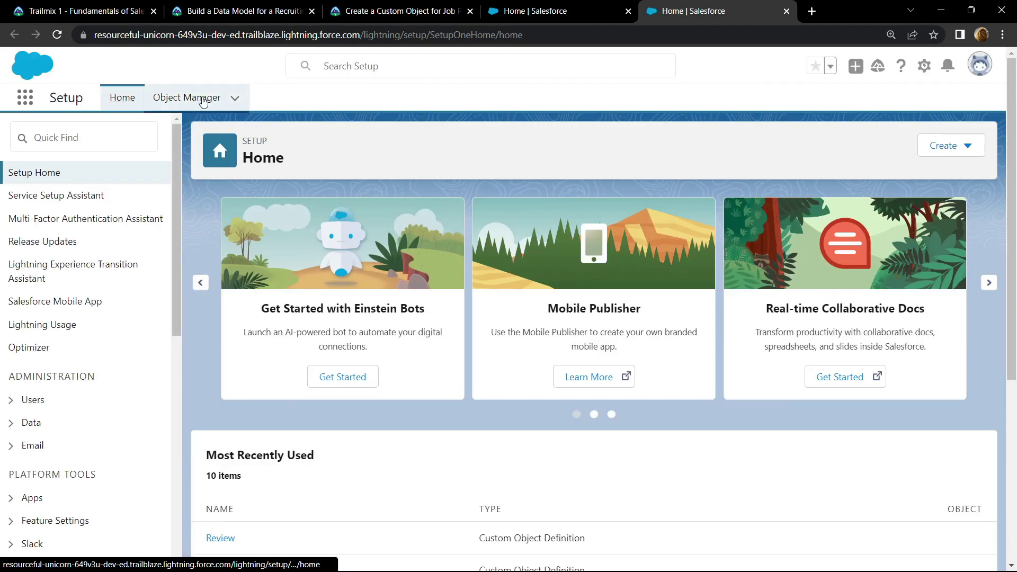
Start a custom object in Object Manager with Label 'Job Posting Site' and Plural Label 'Job Posting Sites'.
click(202, 102)
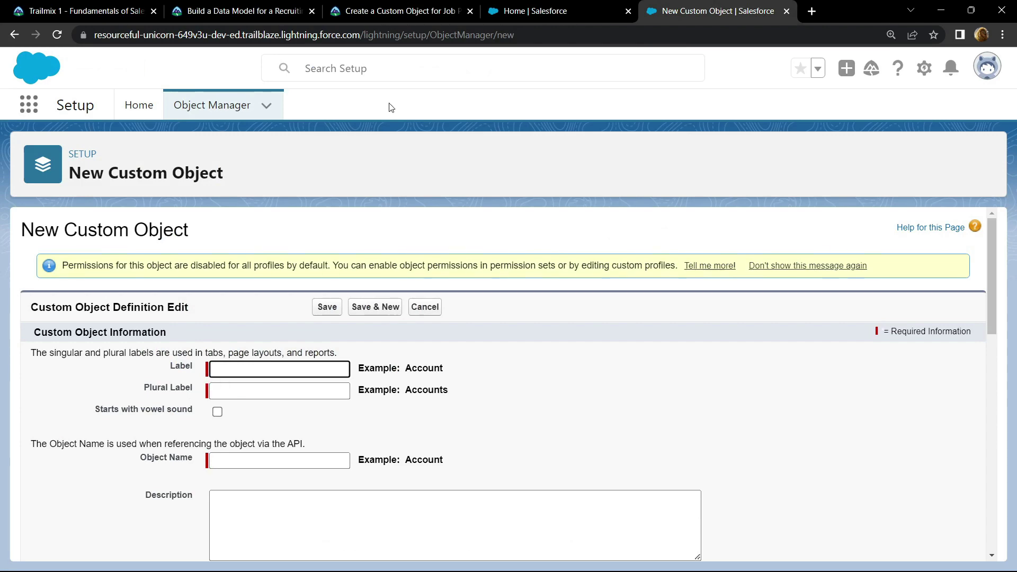
click(396, 8)
scroll(2, 441, up, 20)
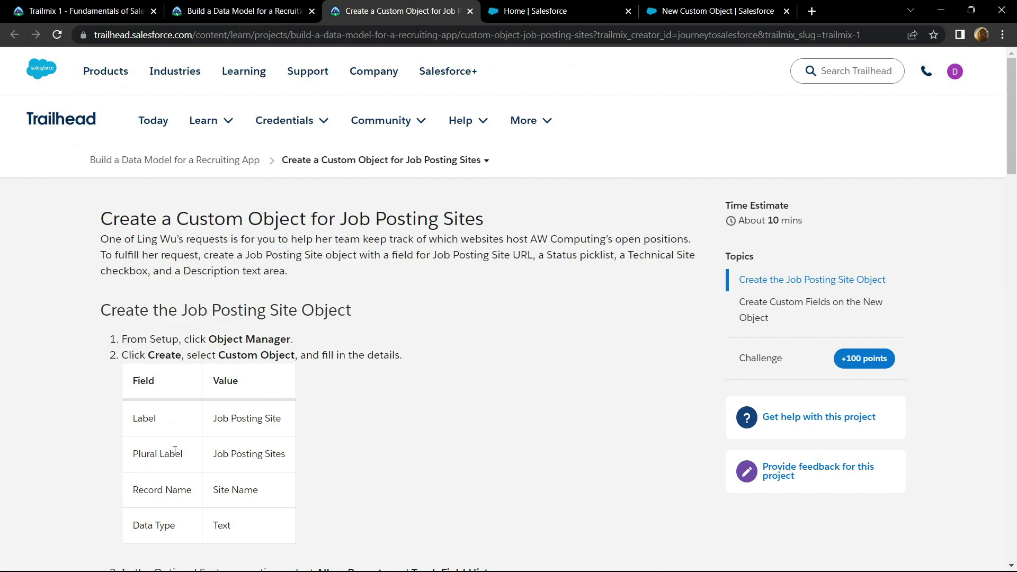
drag(222, 420, 281, 420)
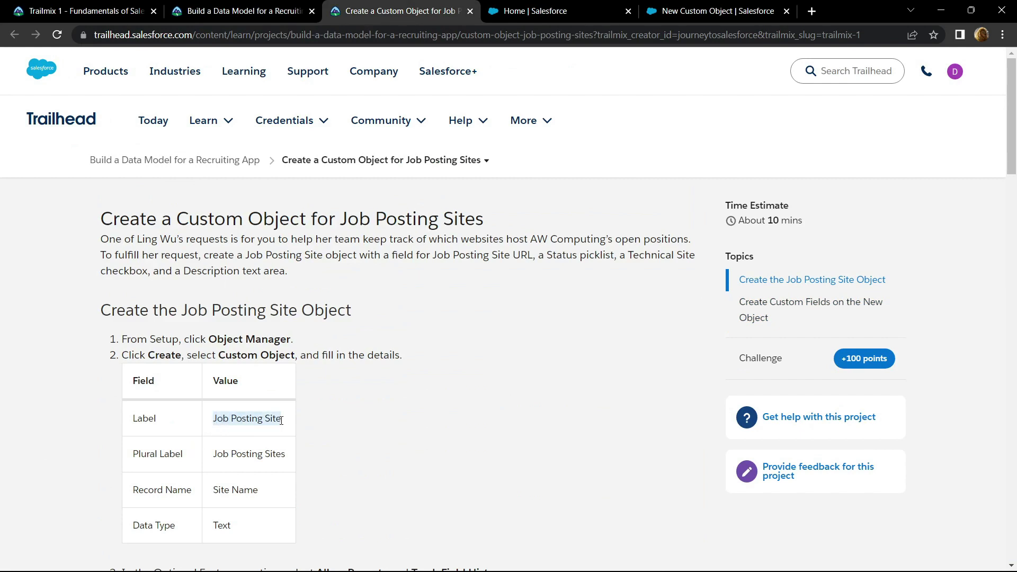
key(ctrl+c)
key(ctrl+Tab)
key(ctrl+Tab)
key(ctrl+v)
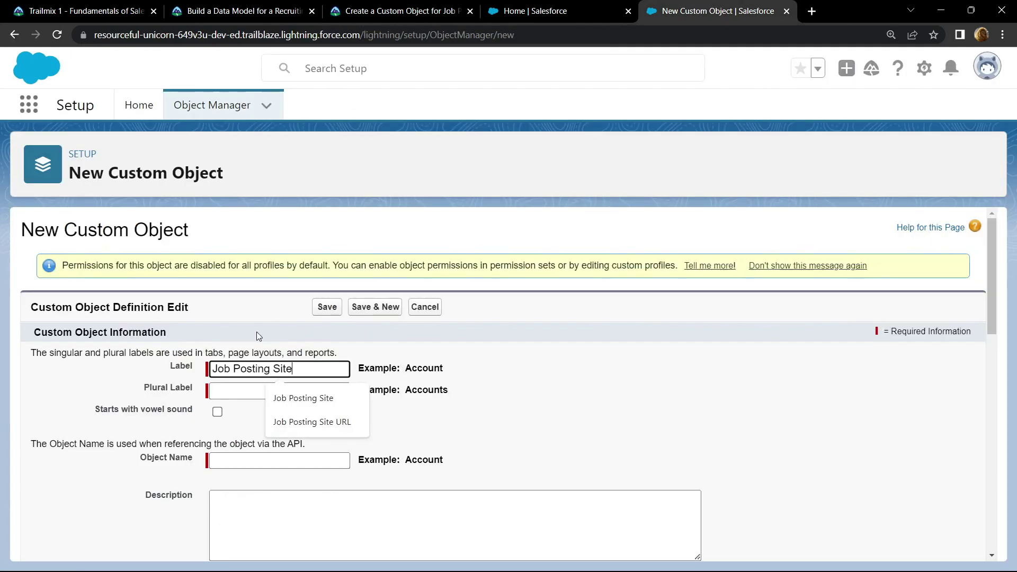
scroll(201, 339, down, 1)
click(201, 339)
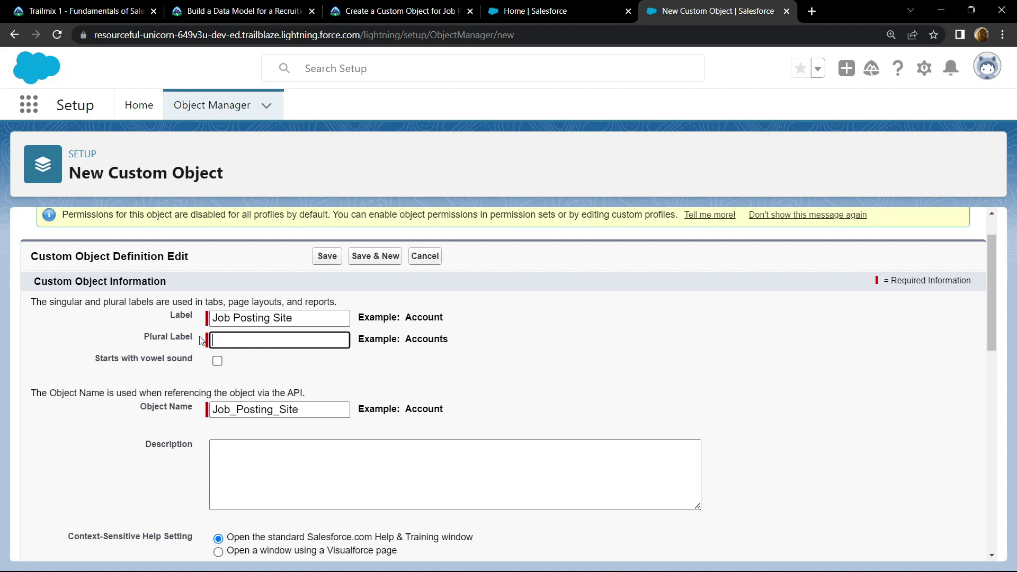
key(ctrl+v)
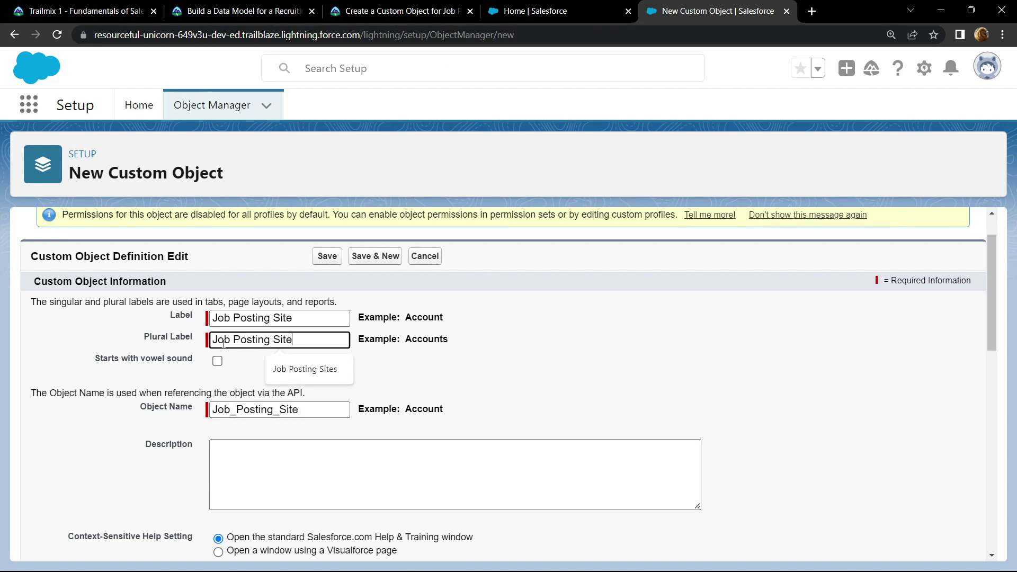
Change the object's Record Name to 'Site Name'.
text(s)
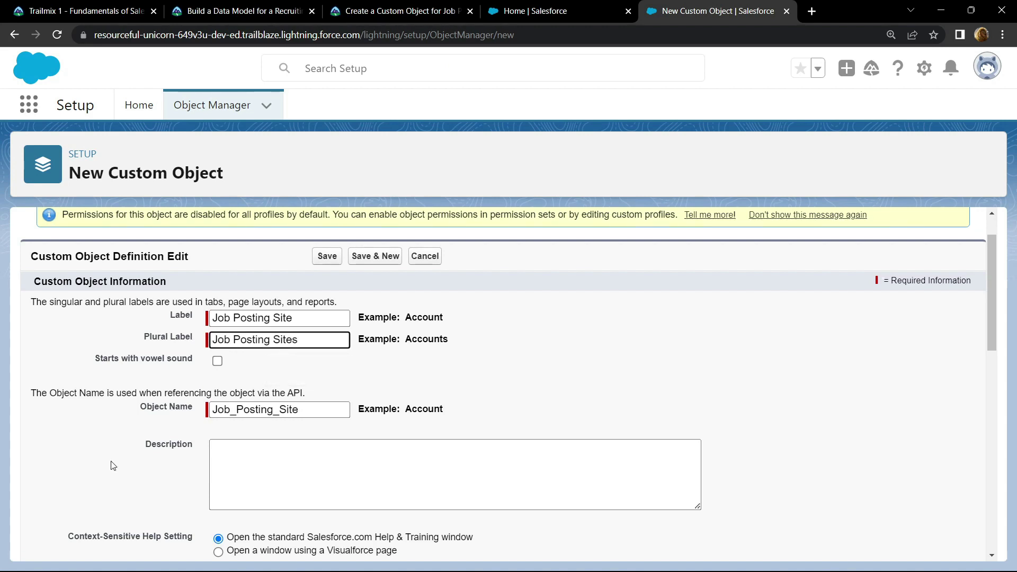
scroll(113, 466, down, 5)
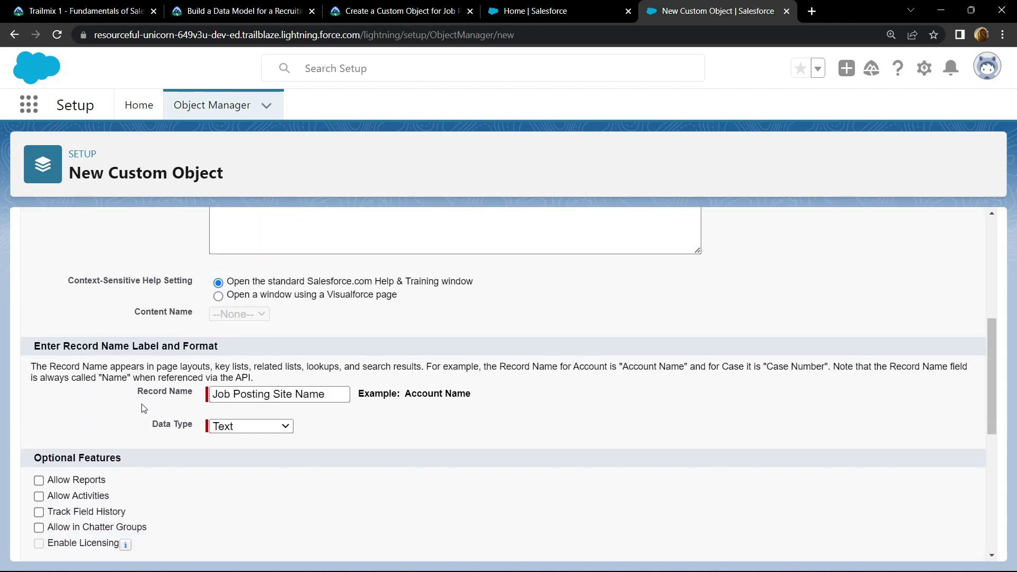
drag(276, 394, 207, 398)
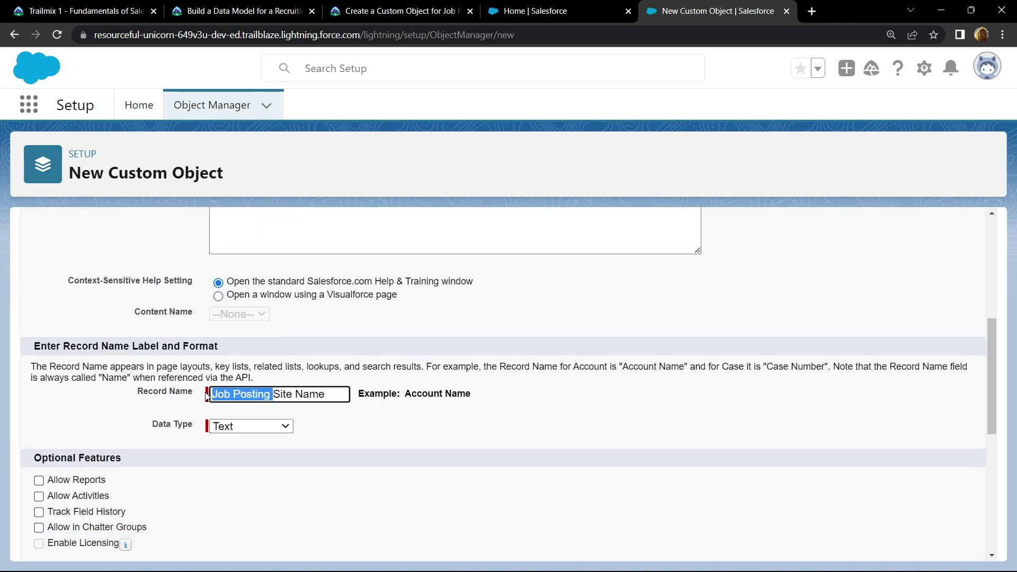
key(BackSpace)
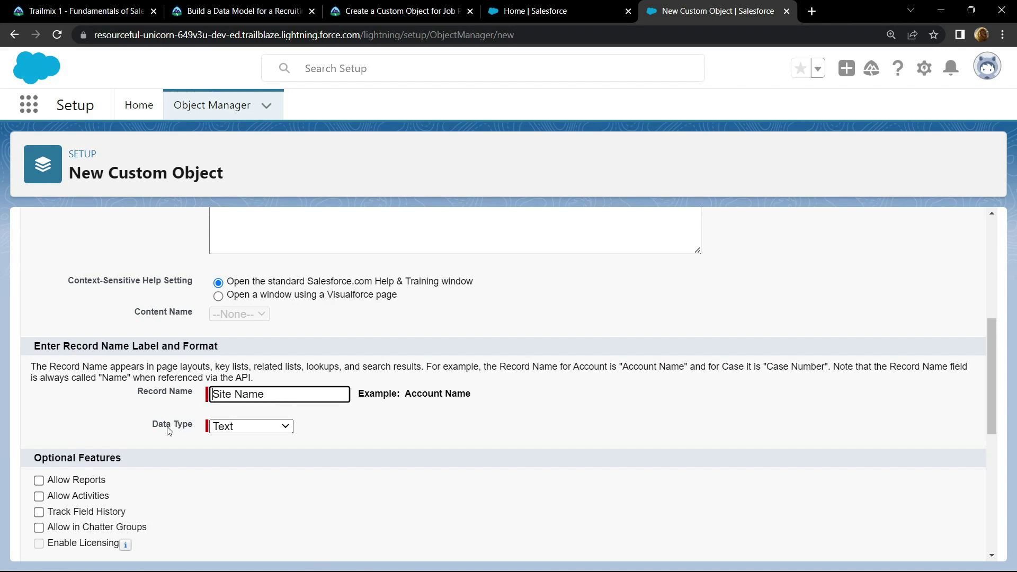
Enable Allow Reports, Track Field History, Allow Search, Notes and Attachments, and the New Custom Tab Wizard.
scroll(263, 416, down, 1)
scroll(277, 381, down, 1)
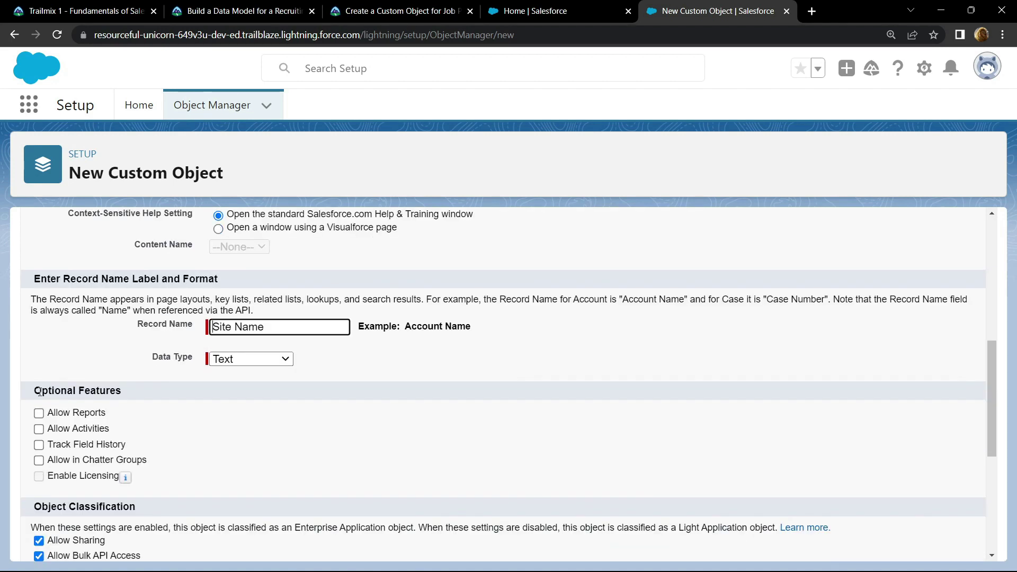
scroll(40, 393, down, 1)
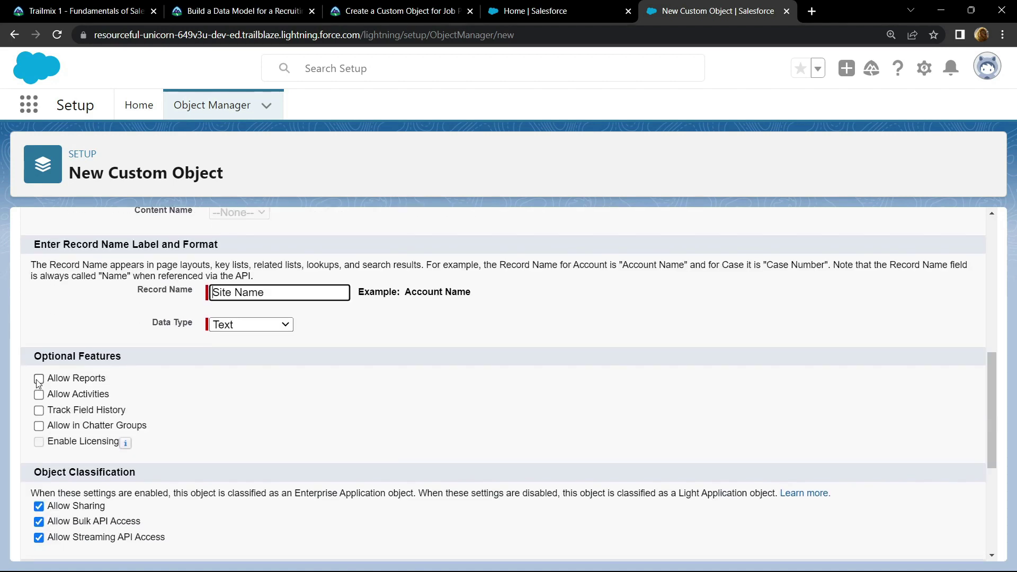
click(39, 379)
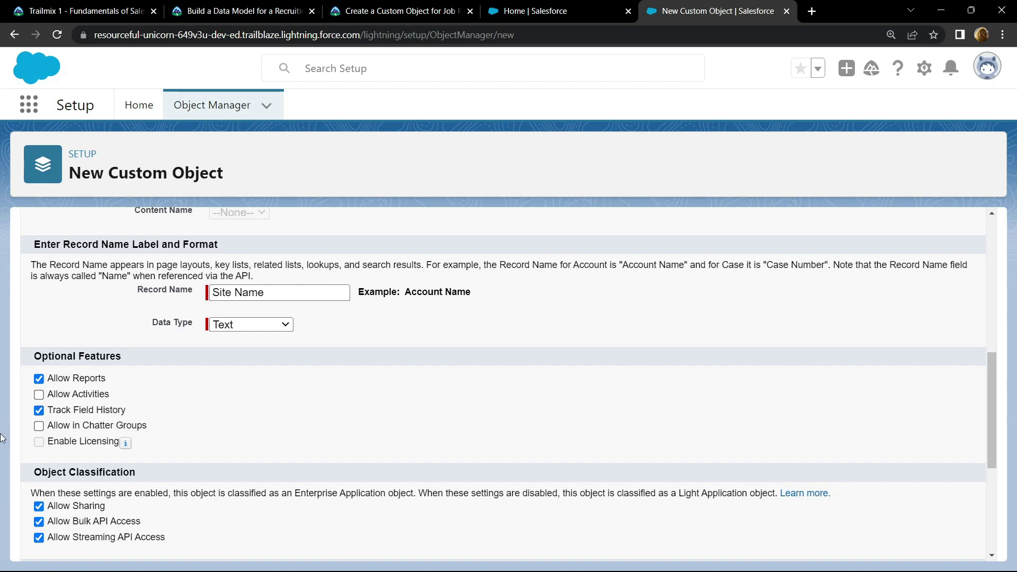
scroll(59, 440, down, 5)
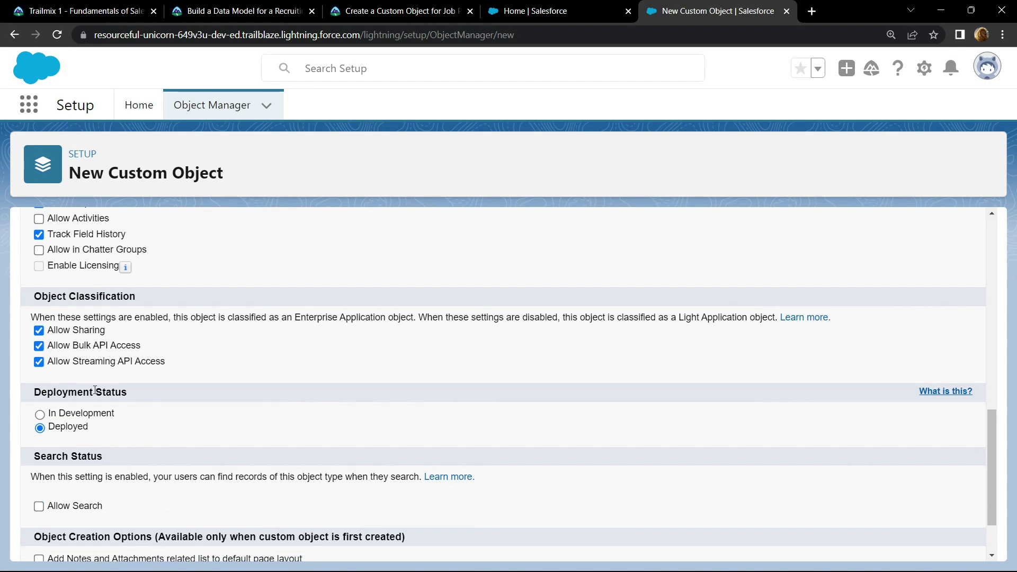
scroll(85, 392, down, 1)
scroll(77, 392, down, 1)
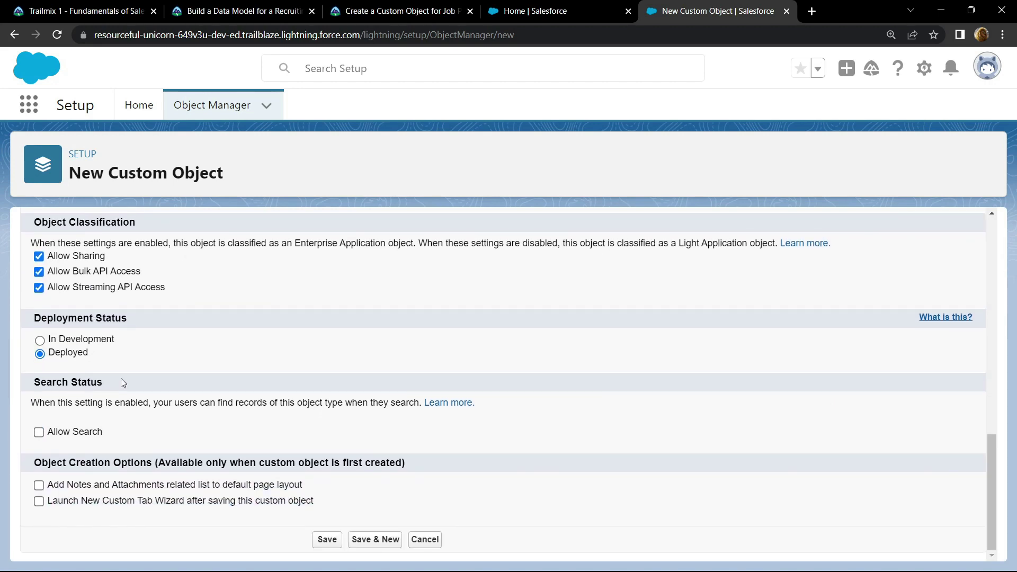
click(39, 433)
click(39, 501)
Save the Job Posting Site object and pick the Real Estate Sign tab style.
click(326, 538)
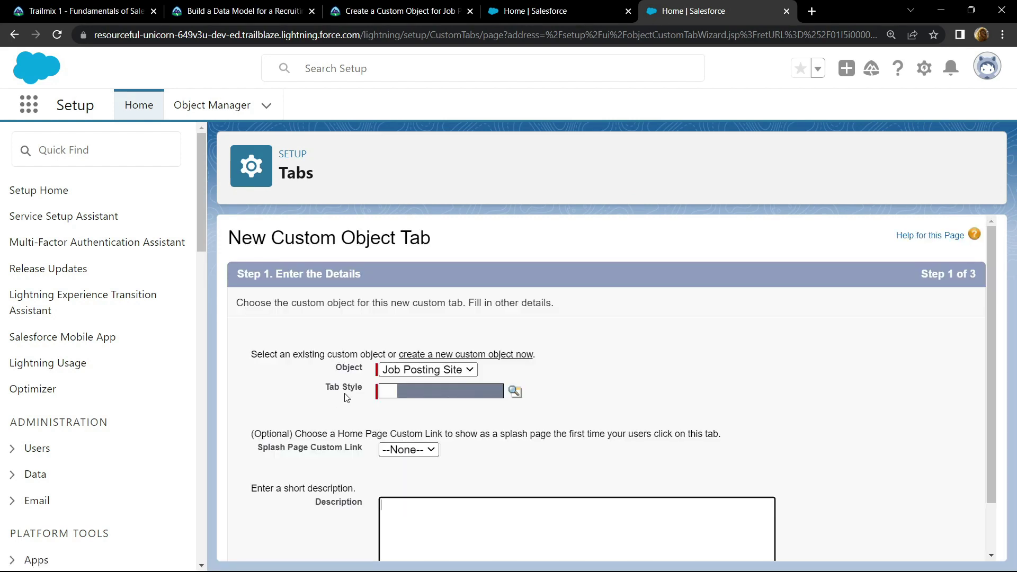
click(515, 392)
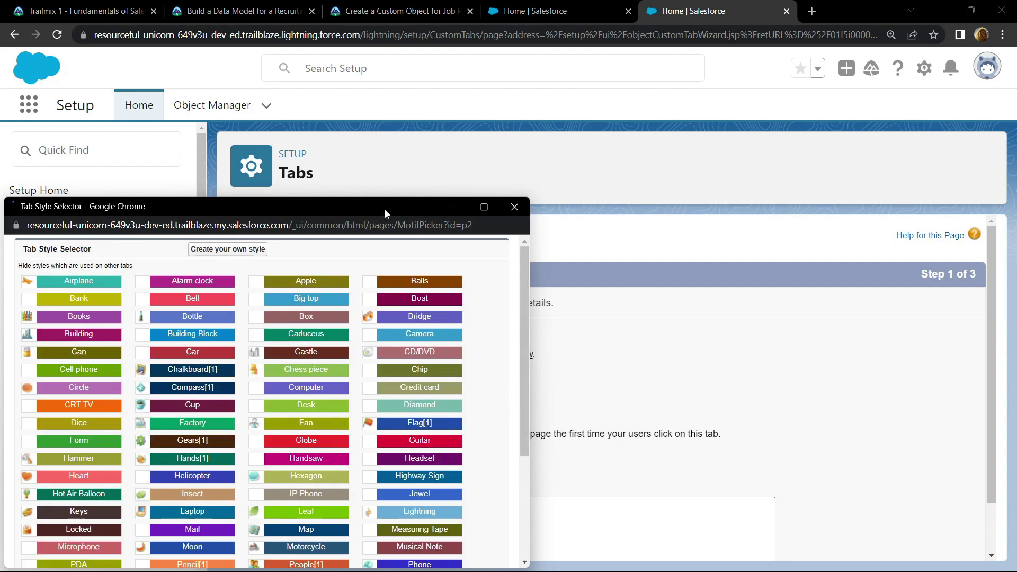
drag(385, 209, 465, 78)
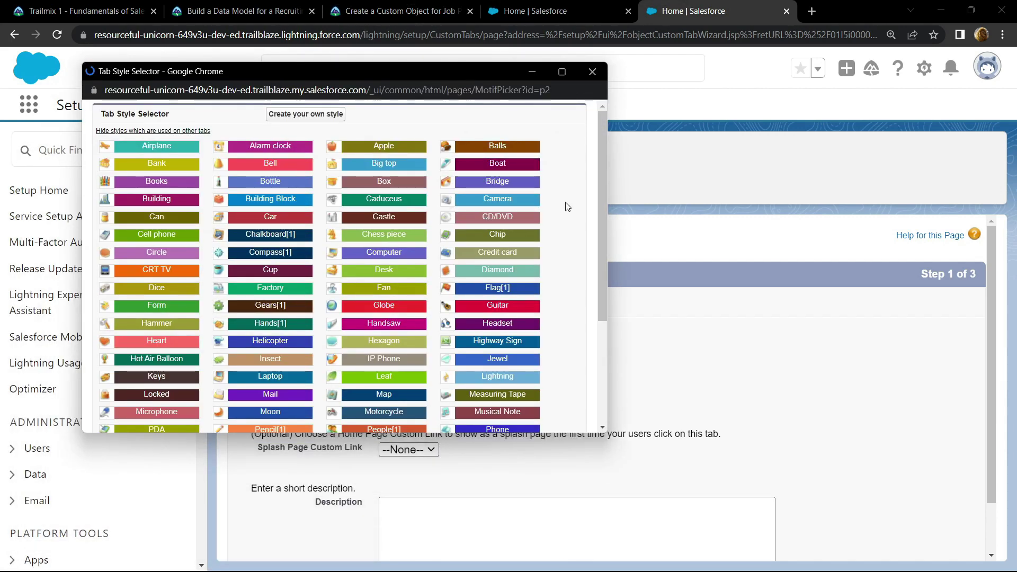
scroll(551, 244, down, 3)
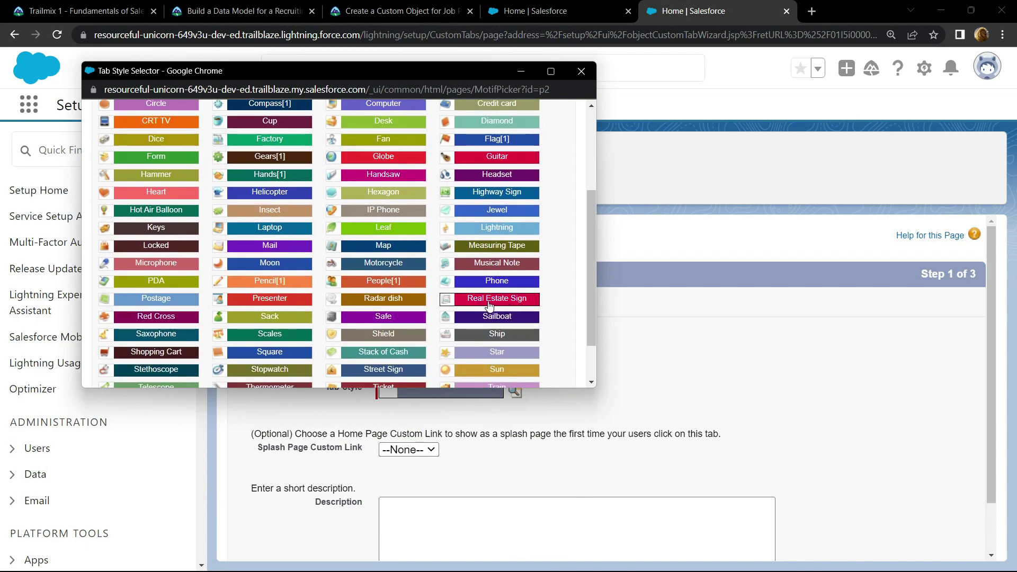
click(508, 300)
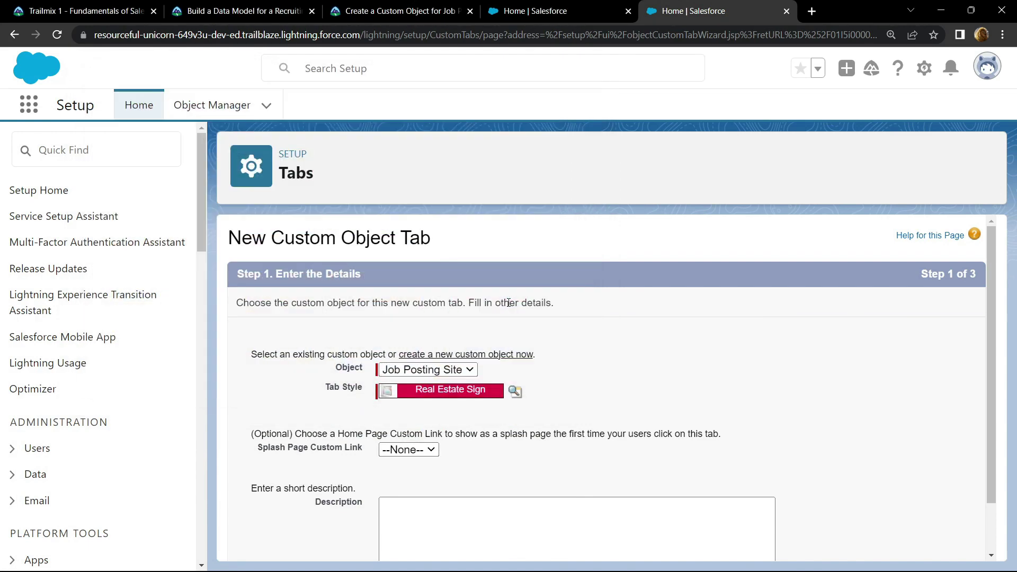
Keep default profile visibility, exclude the tab from all custom apps, and save it.
scroll(286, 375, down, 2)
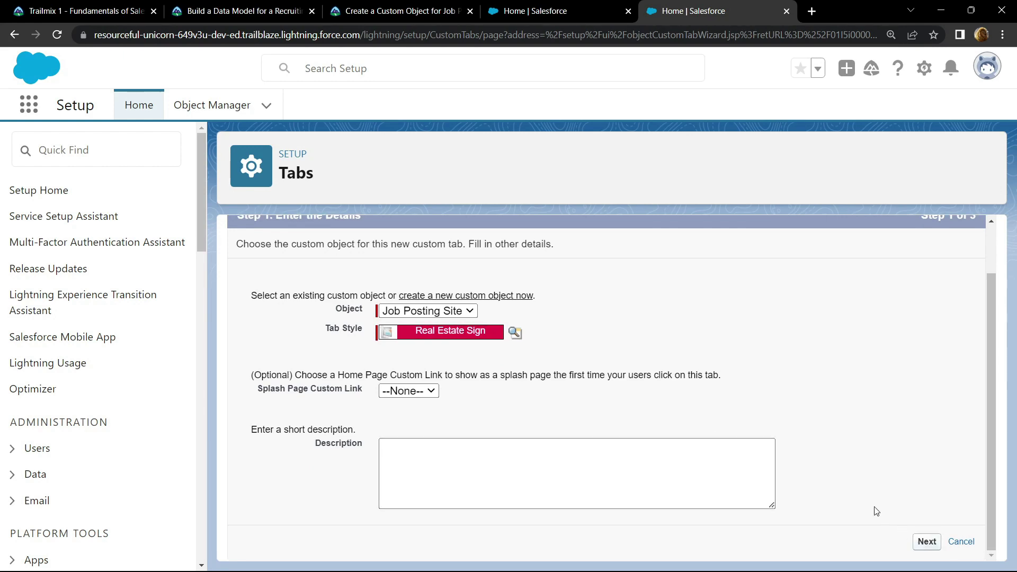
scroll(831, 404, down, 10)
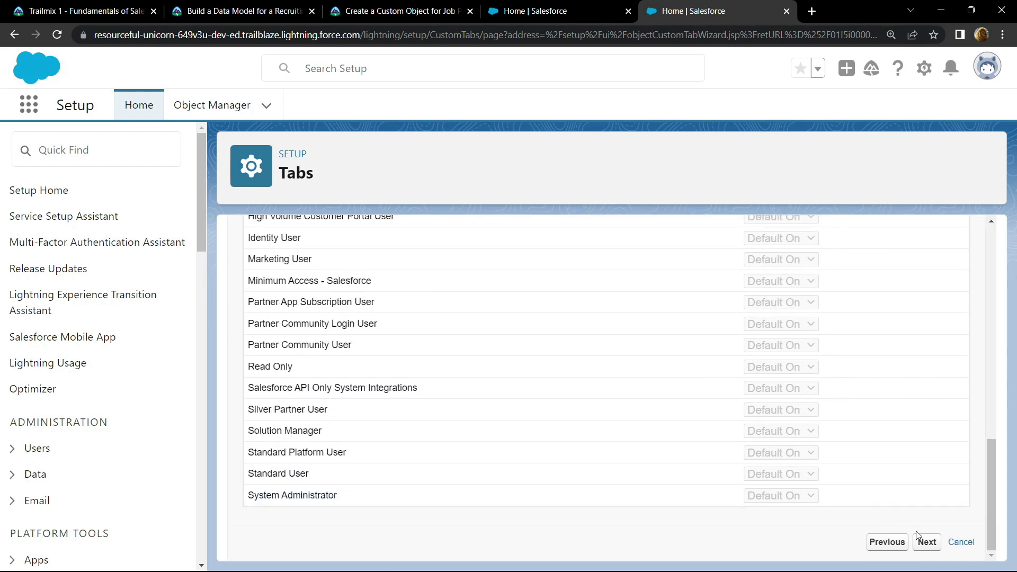
click(929, 542)
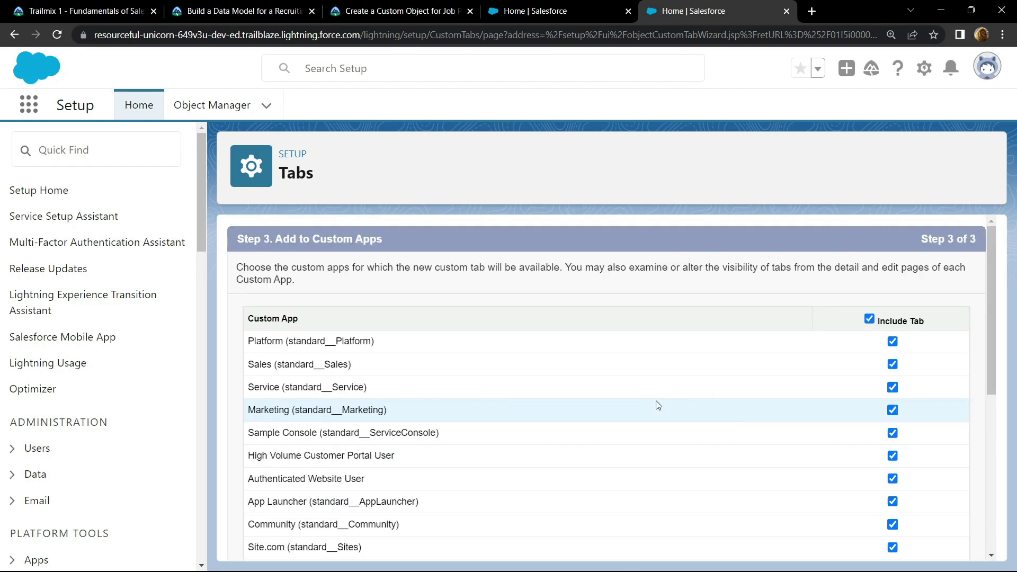
click(869, 321)
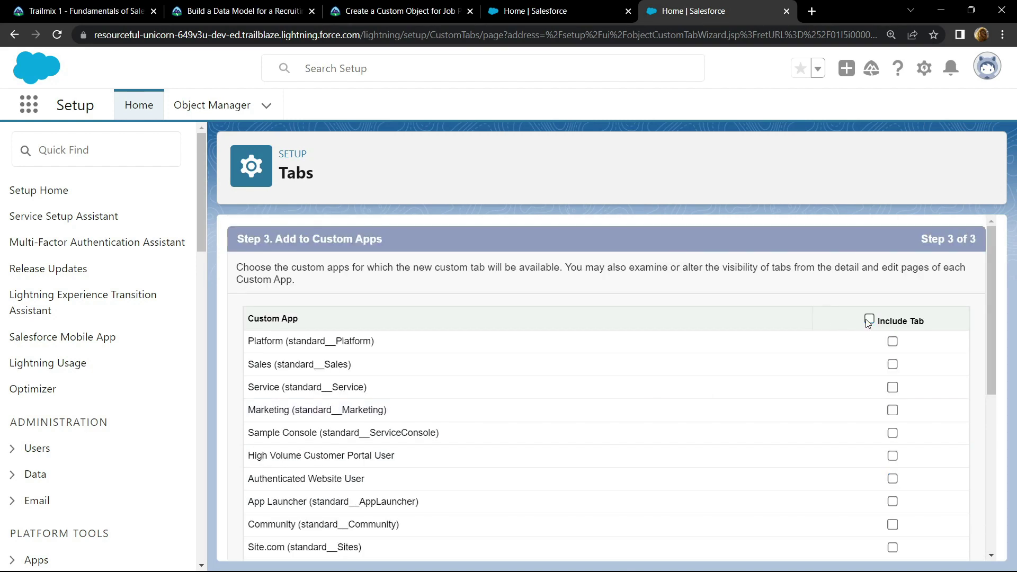
scroll(782, 395, down, 6)
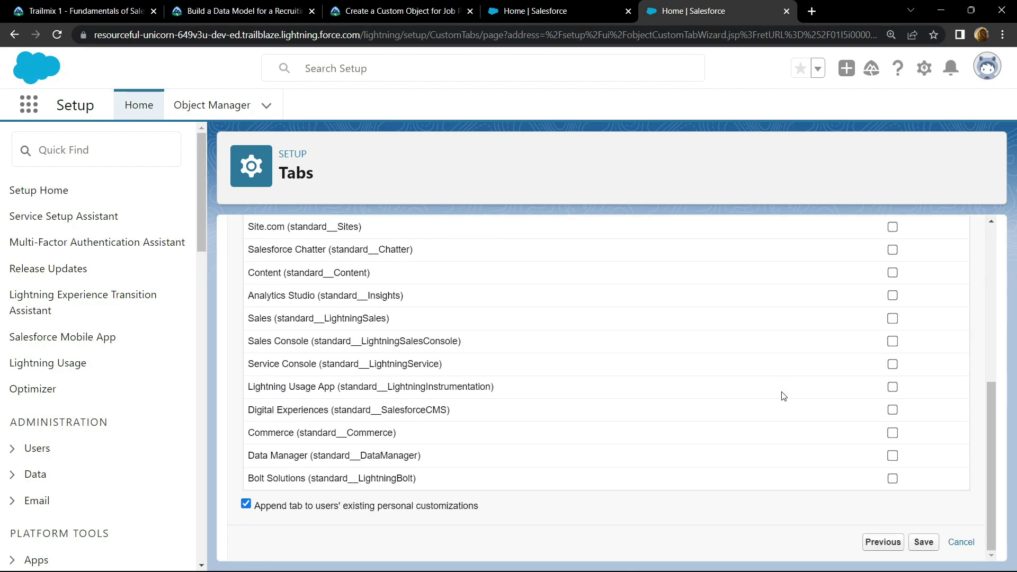
click(924, 542)
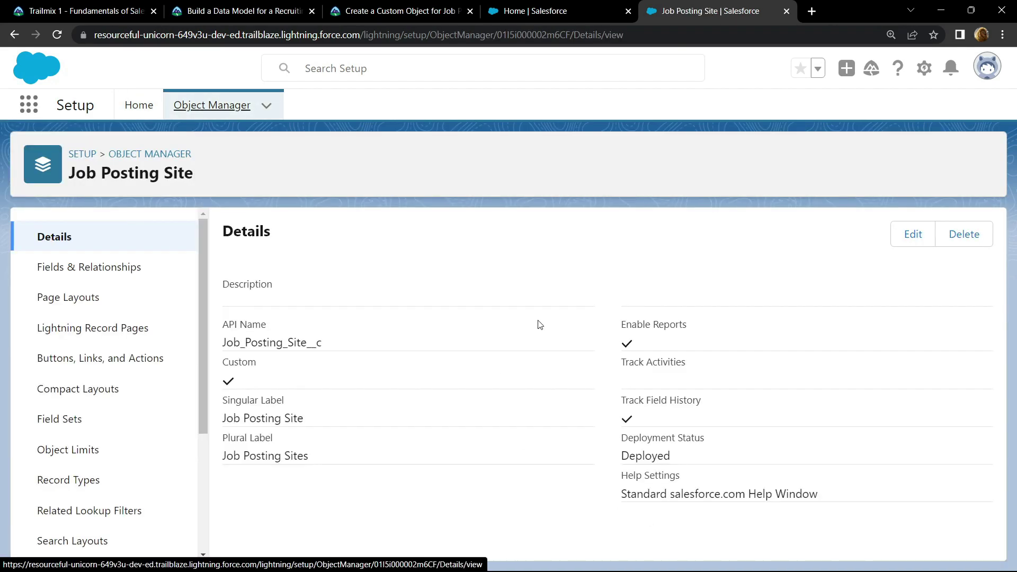
Review Trailhead's Create Custom Fields steps, selecting the Job Posting Site URL label, then return to Setup.
click(398, 10)
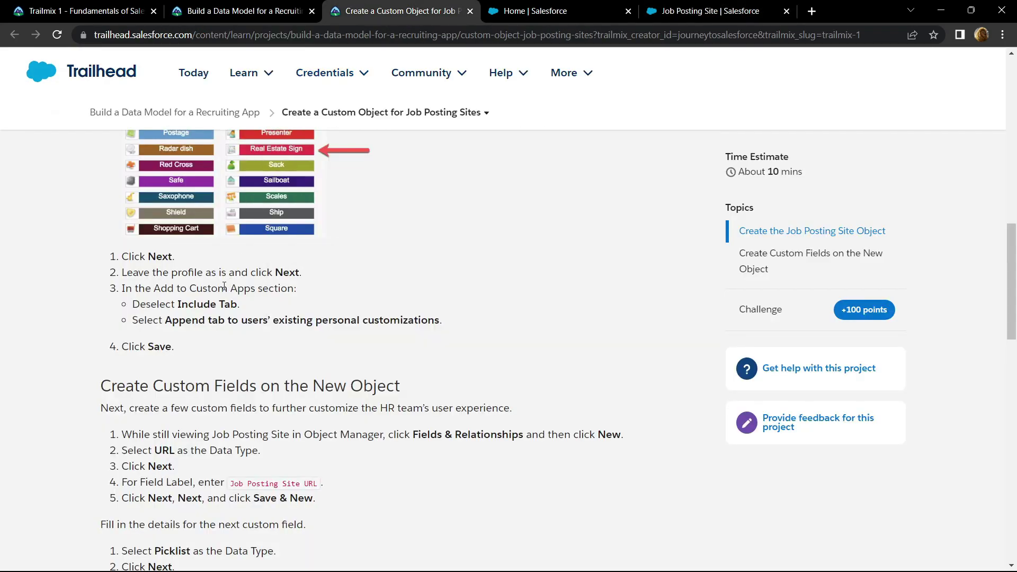
drag(178, 344, 120, 236)
scroll(104, 337, down, 3)
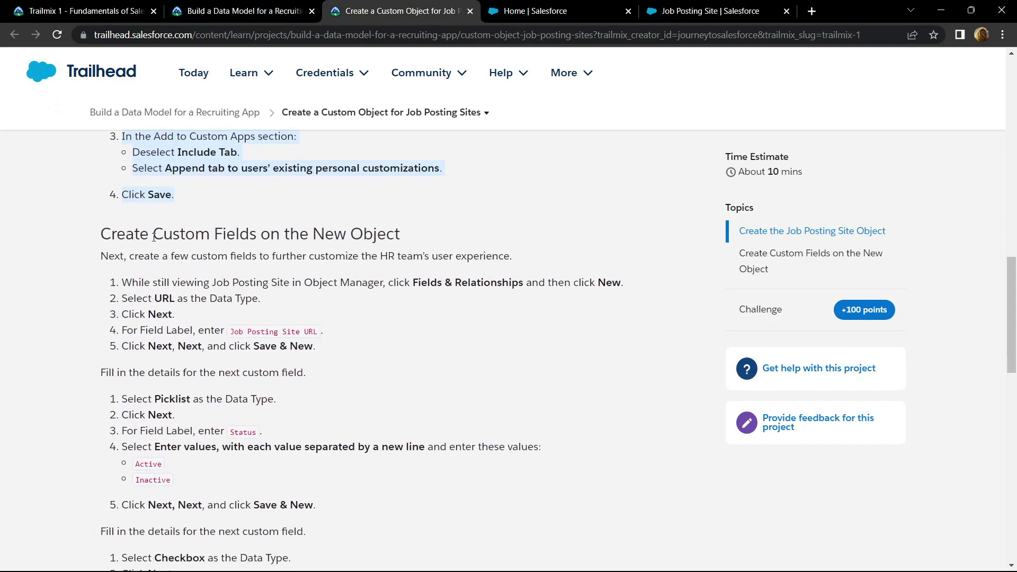
drag(154, 237, 404, 235)
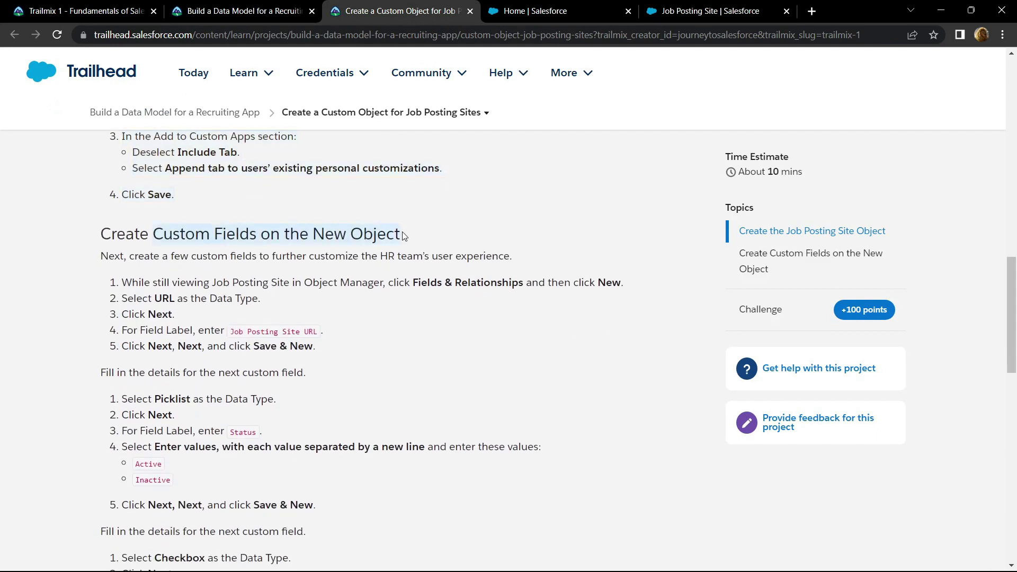
click(294, 282)
drag(228, 335, 317, 330)
key(ctrl+c)
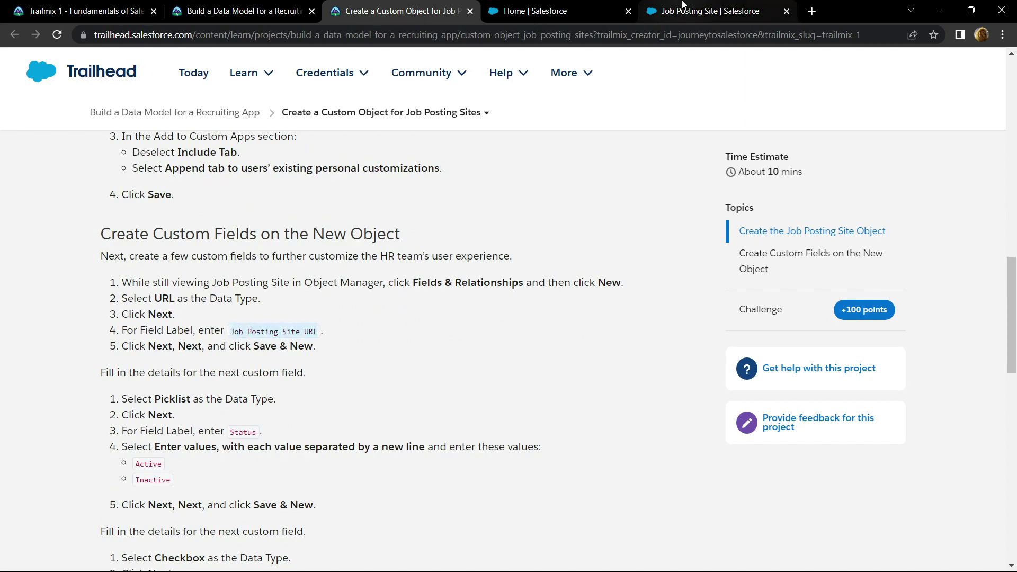
click(710, 11)
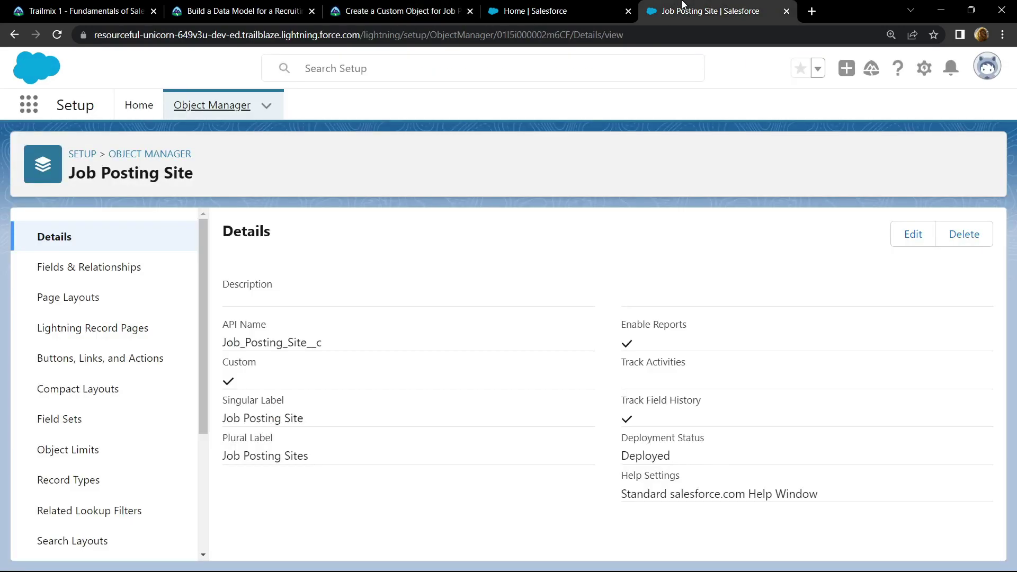
Create a URL field labelled 'Job Posting Site URL' on Job Posting Site, then Save & New.
click(126, 270)
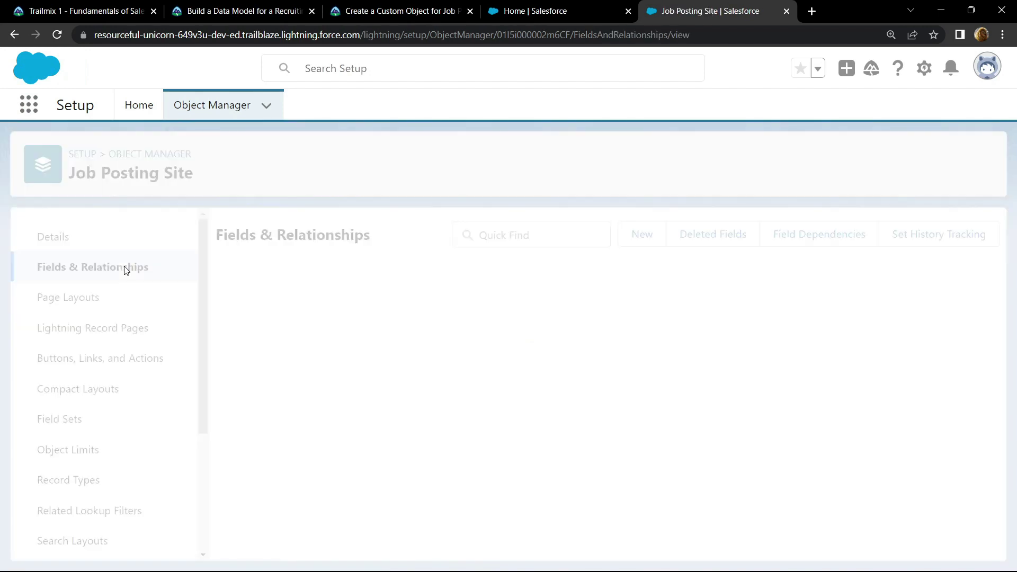
click(643, 236)
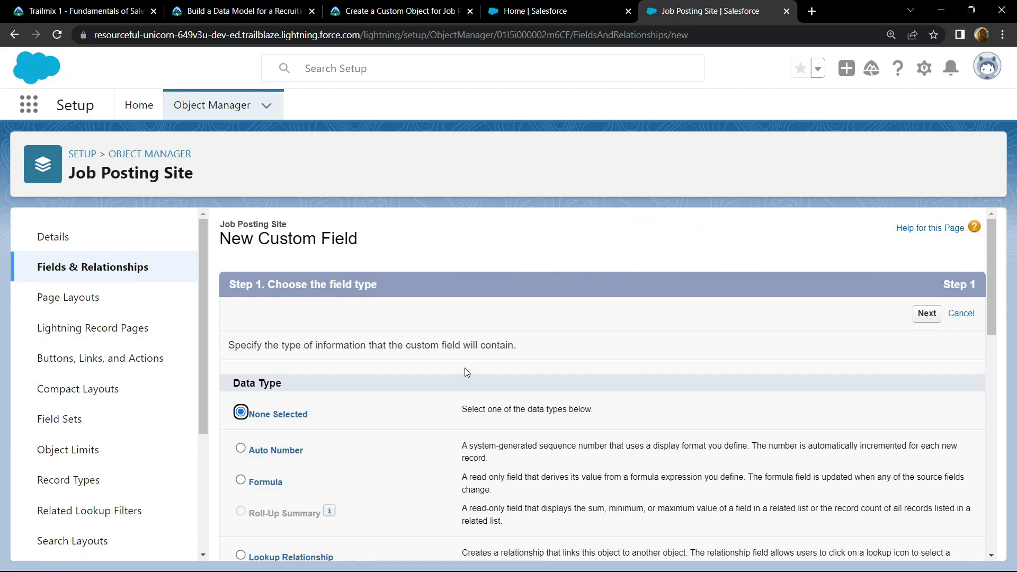
scroll(461, 379, down, 12)
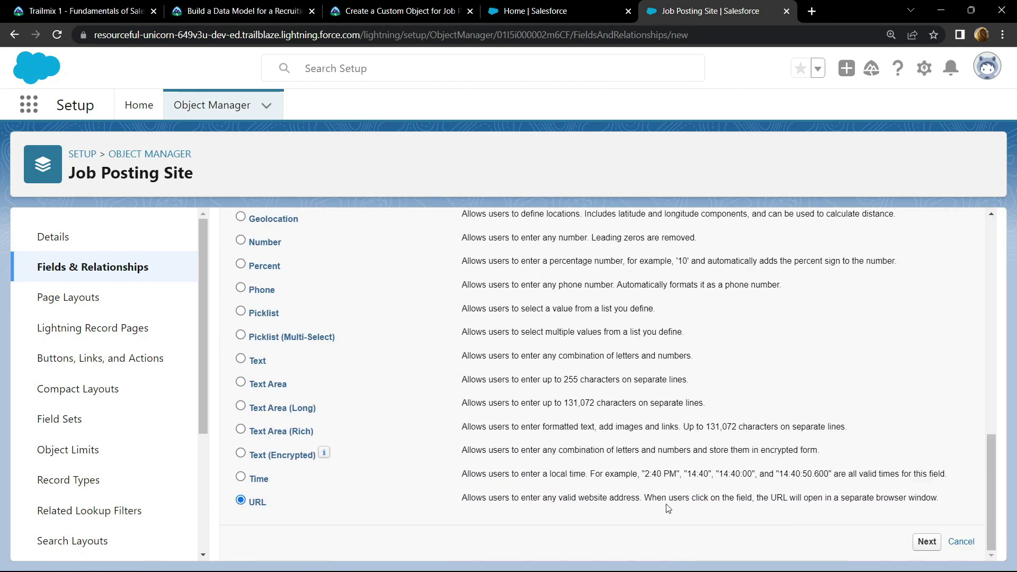
click(926, 541)
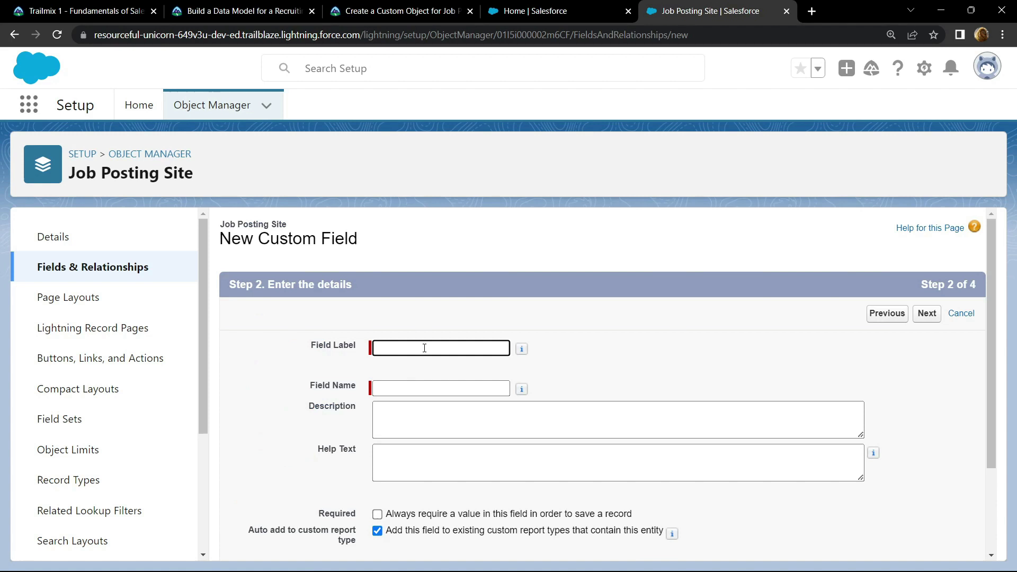
key(ctrl+v)
click(245, 424)
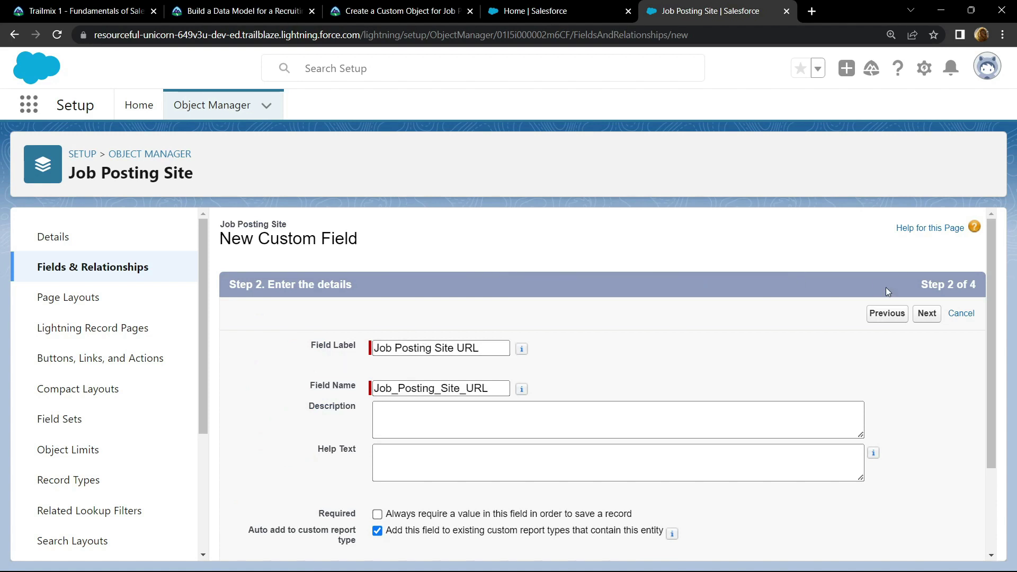
click(920, 313)
click(927, 314)
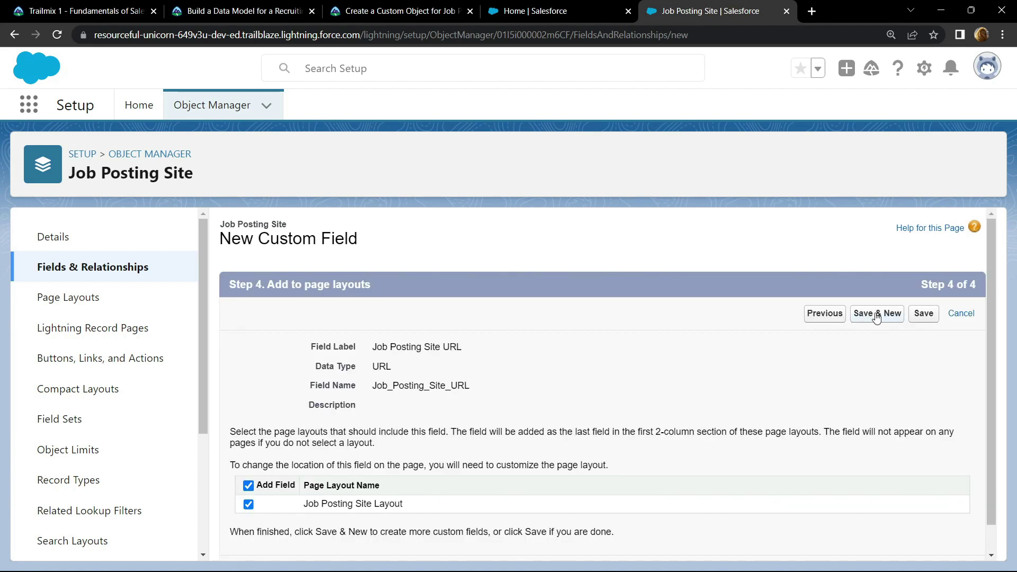
click(877, 314)
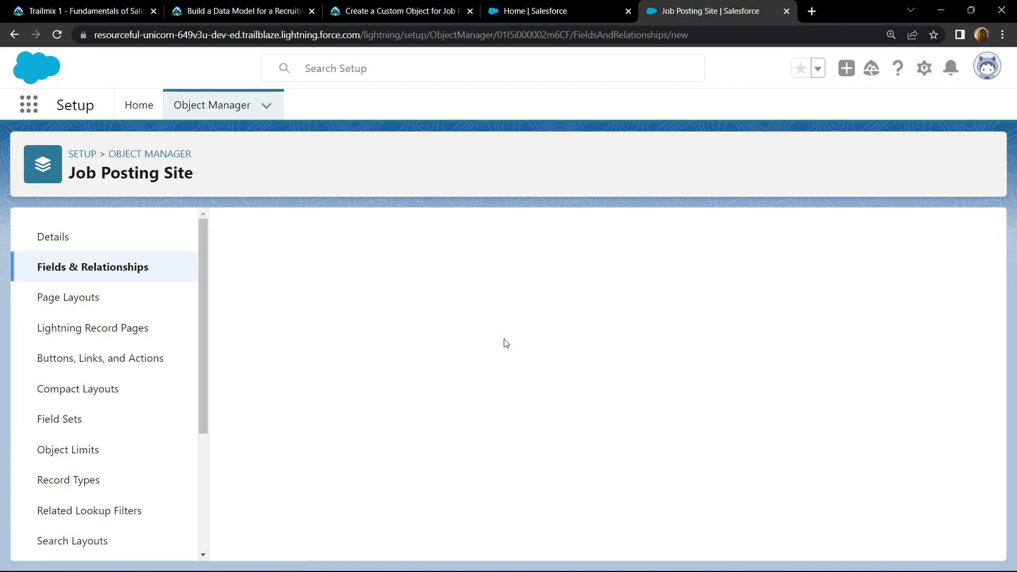
Choose Picklist as the new field's data type.
scroll(416, 404, down, 8)
scroll(360, 406, down, 1)
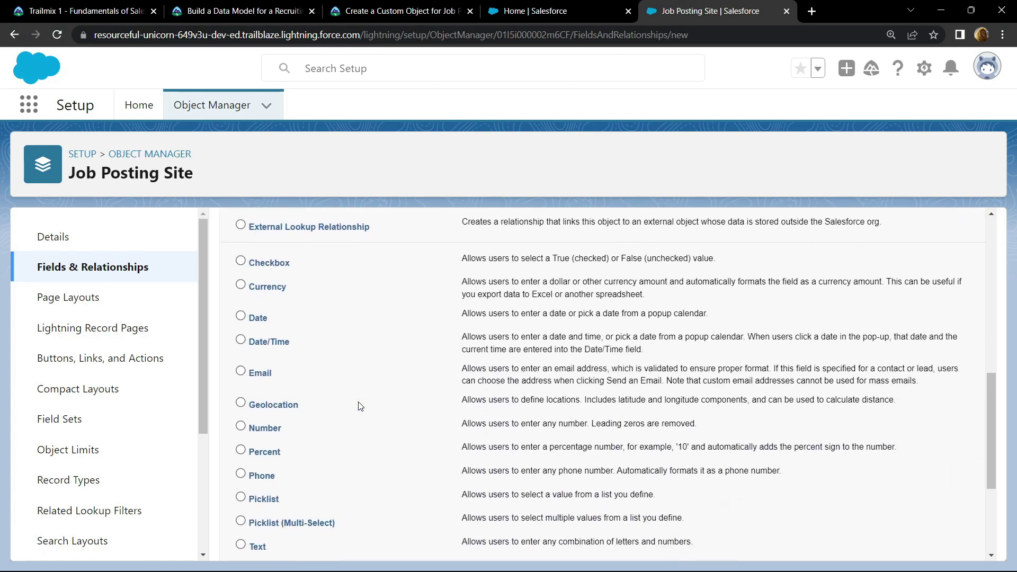
scroll(357, 404, down, 1)
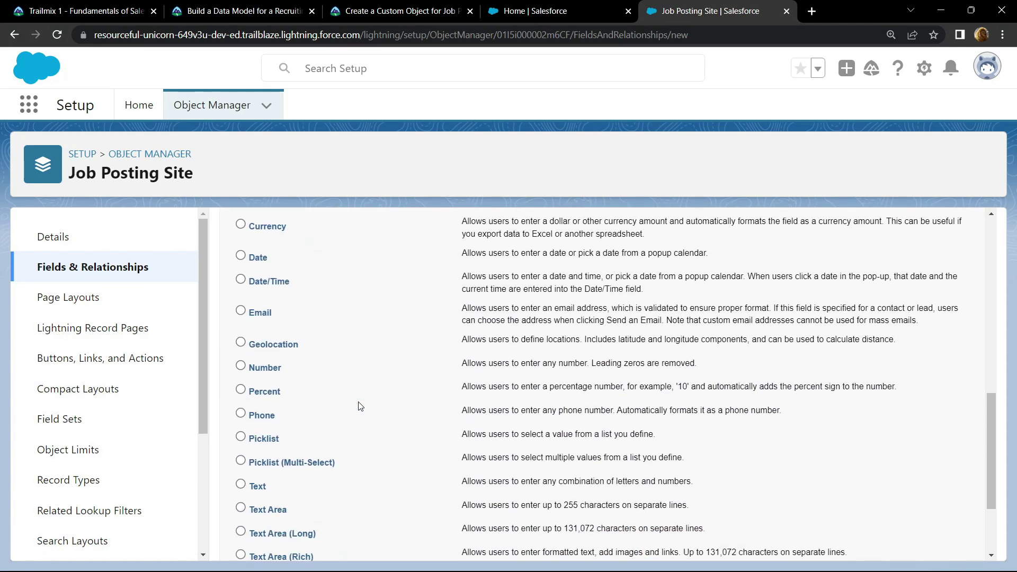
click(252, 439)
scroll(476, 424, down, 3)
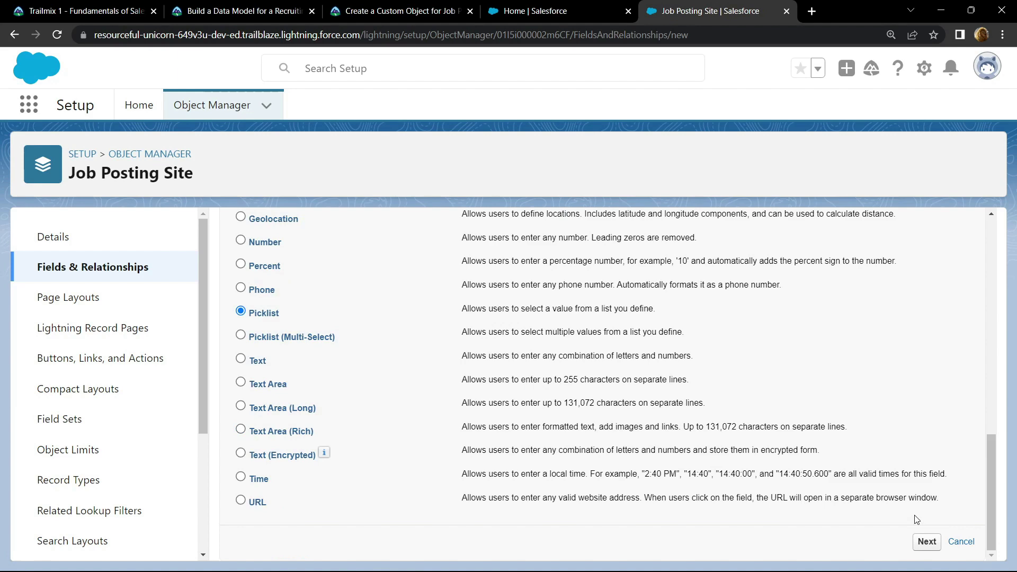
click(927, 542)
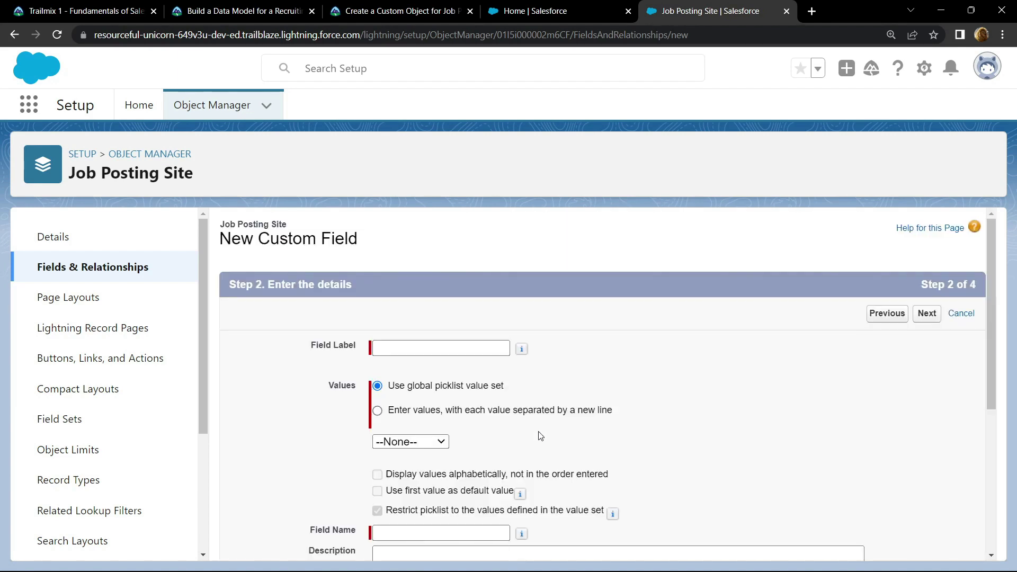
Label the picklist 'Status' and choose to enter its values manually.
click(354, 14)
scroll(175, 349, down, 2)
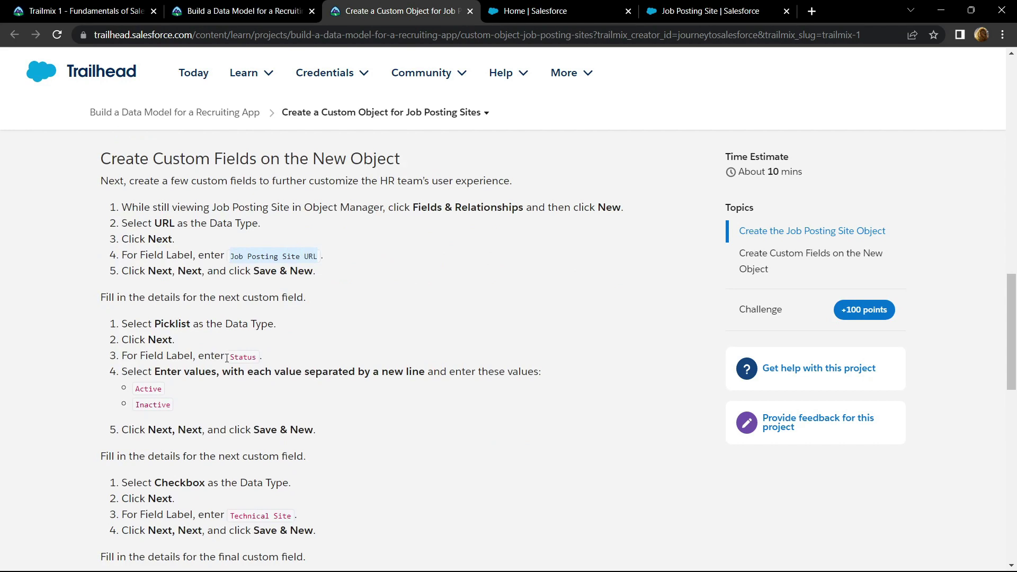
drag(227, 358, 254, 360)
key(ctrl+Tab)
key(ctrl+Tab)
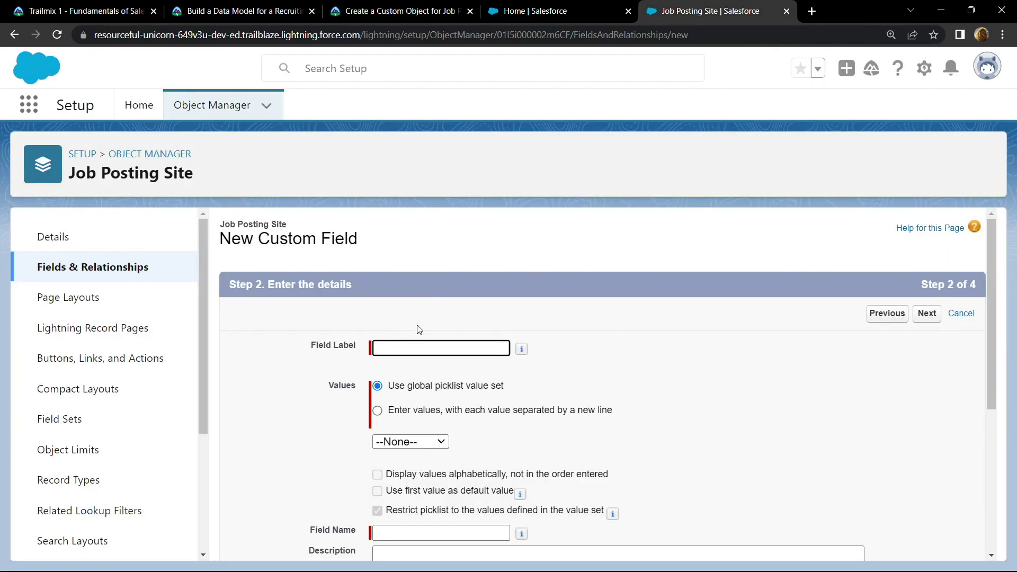
text(Status)
click(285, 415)
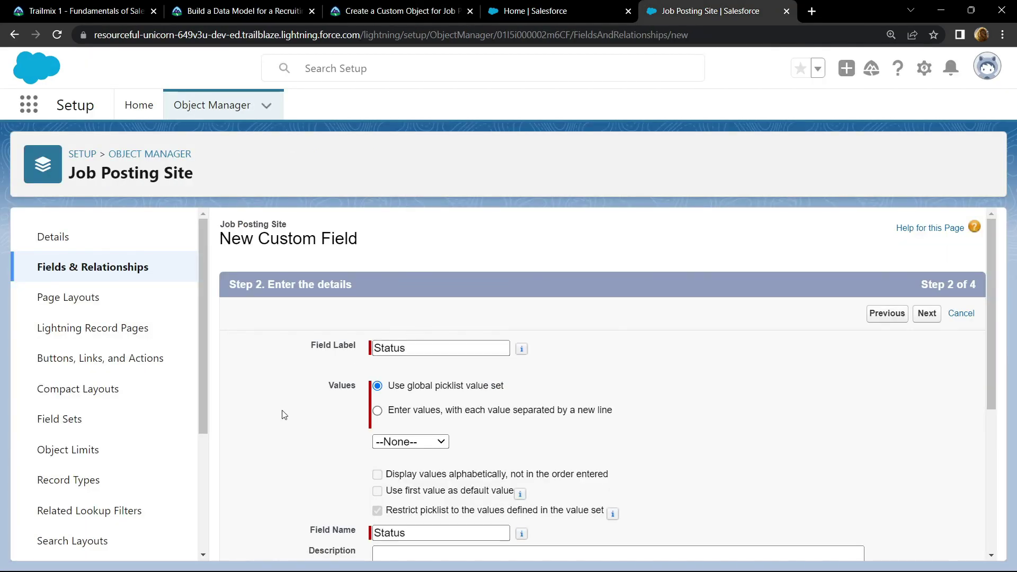
scroll(285, 415, down, 1)
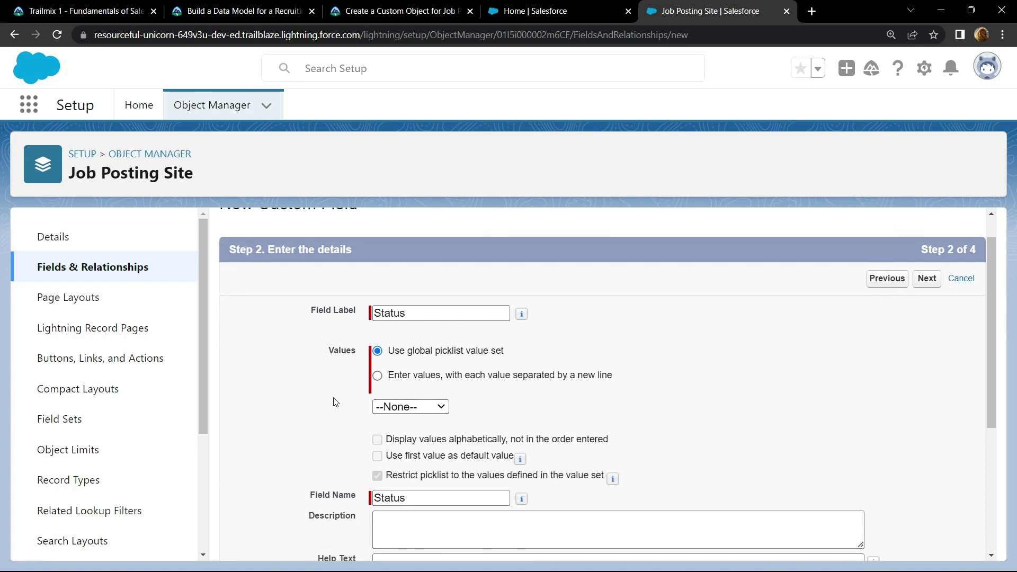
click(379, 376)
Enter Active and Inactive as the Status values, then Save & New.
scroll(325, 411, down, 2)
click(403, 10)
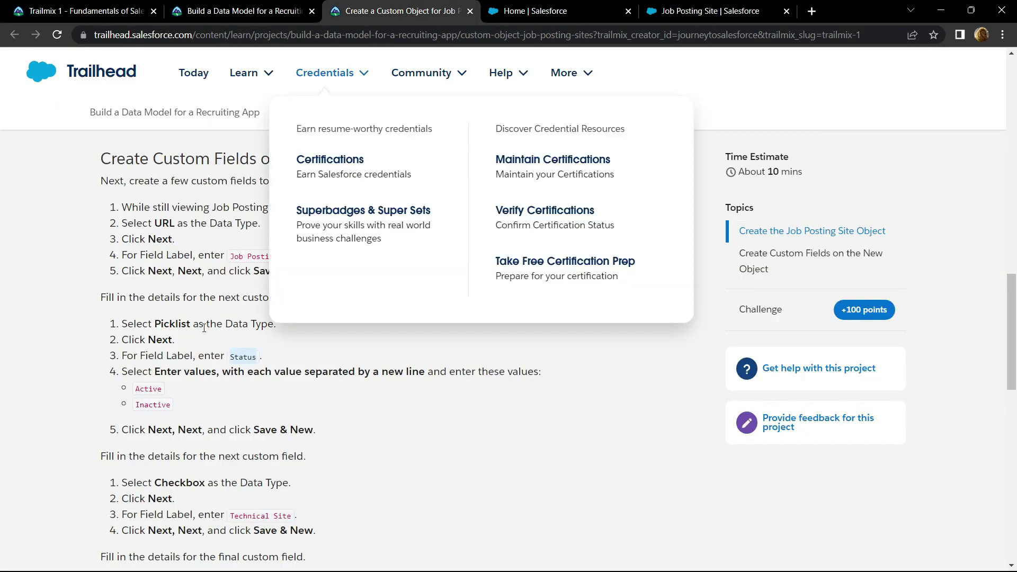
scroll(142, 314, down, 2)
drag(135, 315, 172, 324)
key(ctrl+c)
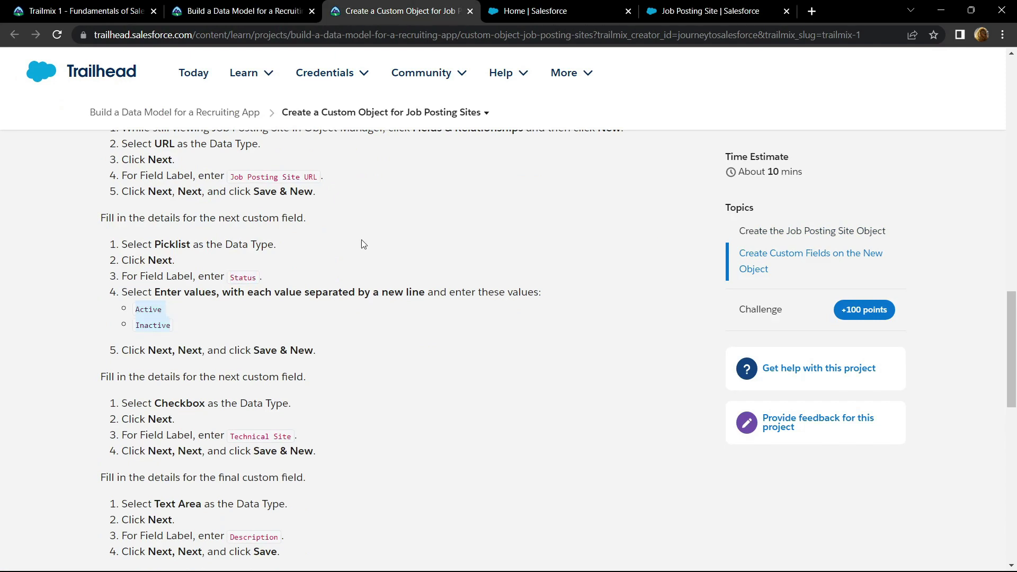
click(710, 10)
click(433, 362)
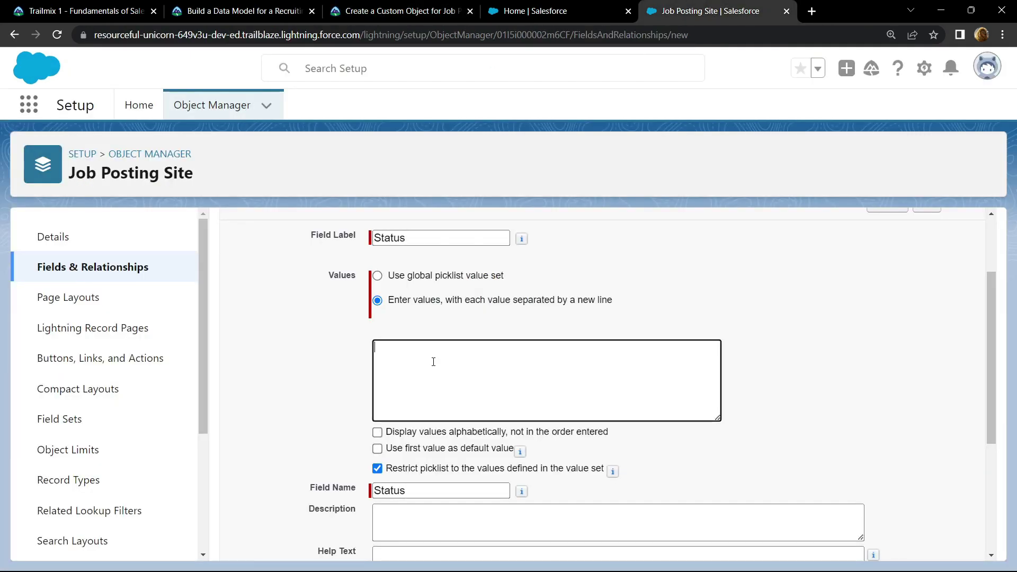
key(ctrl+v)
scroll(302, 416, down, 4)
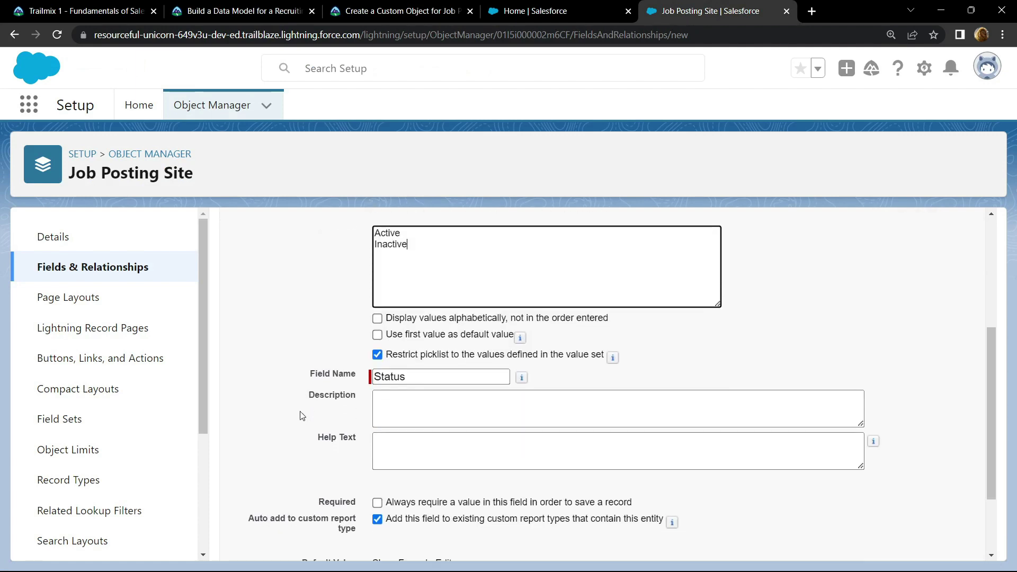
click(929, 542)
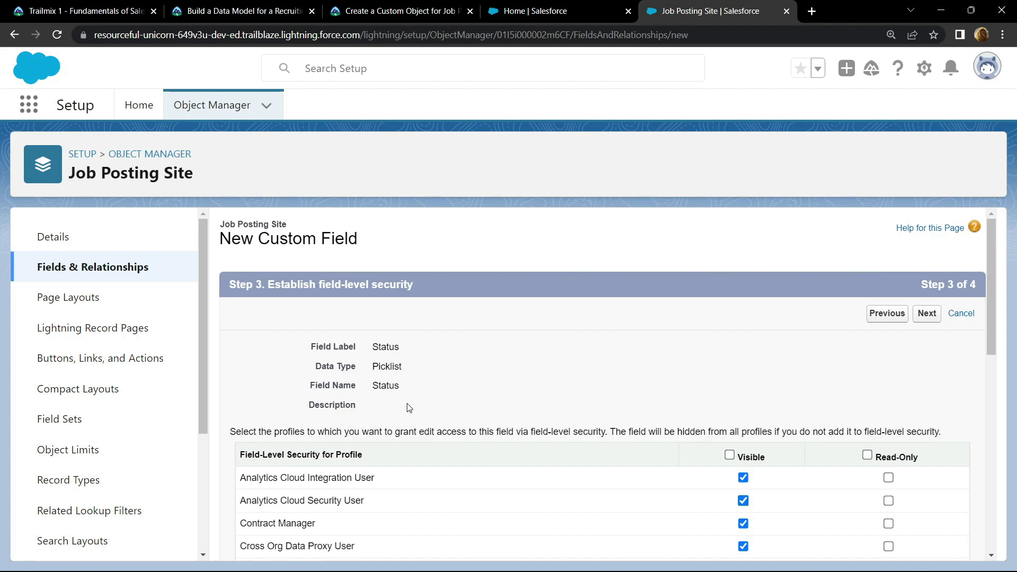
click(928, 315)
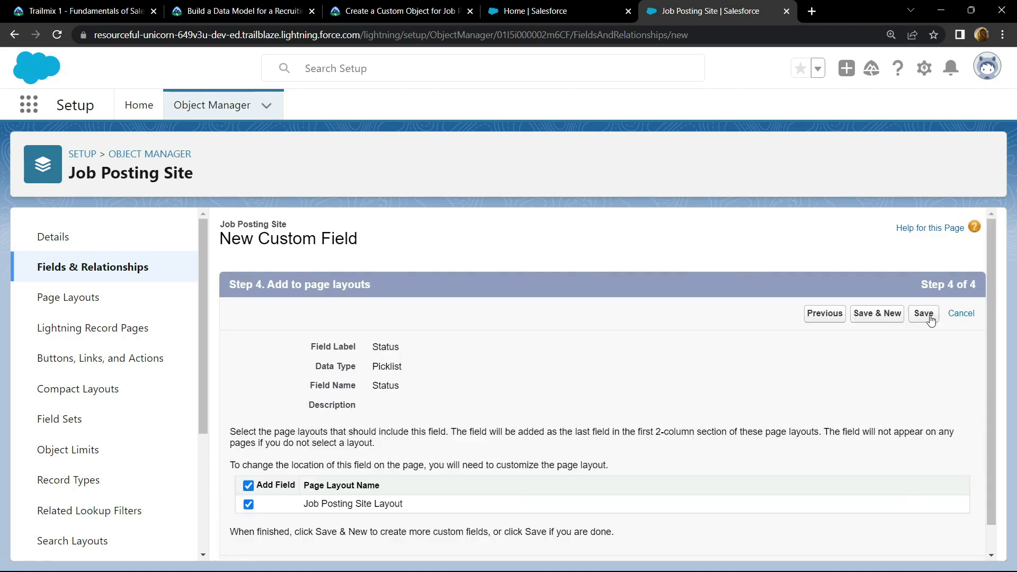
click(885, 315)
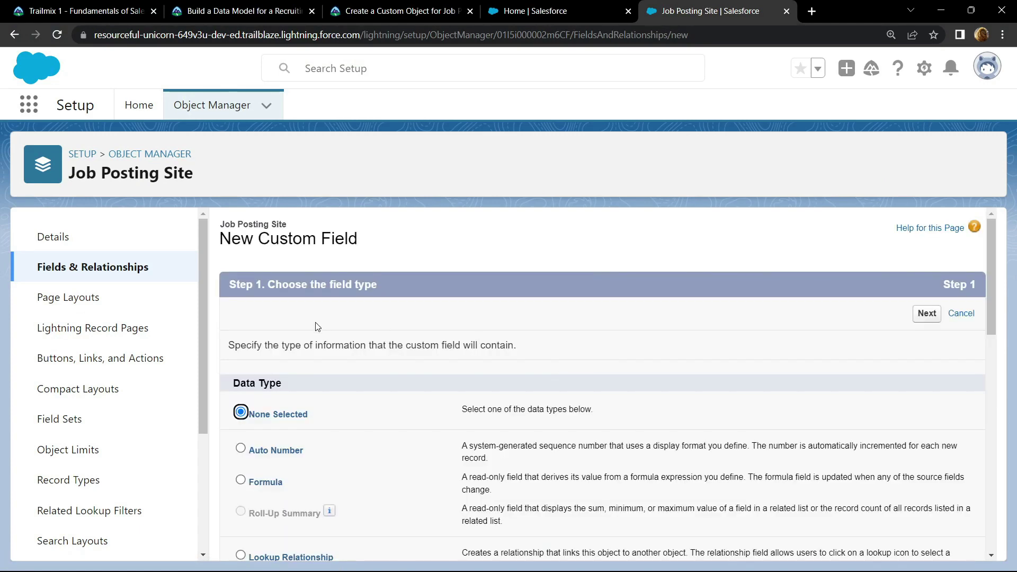
Choose Checkbox as the new field's data type.
scroll(313, 389, down, 8)
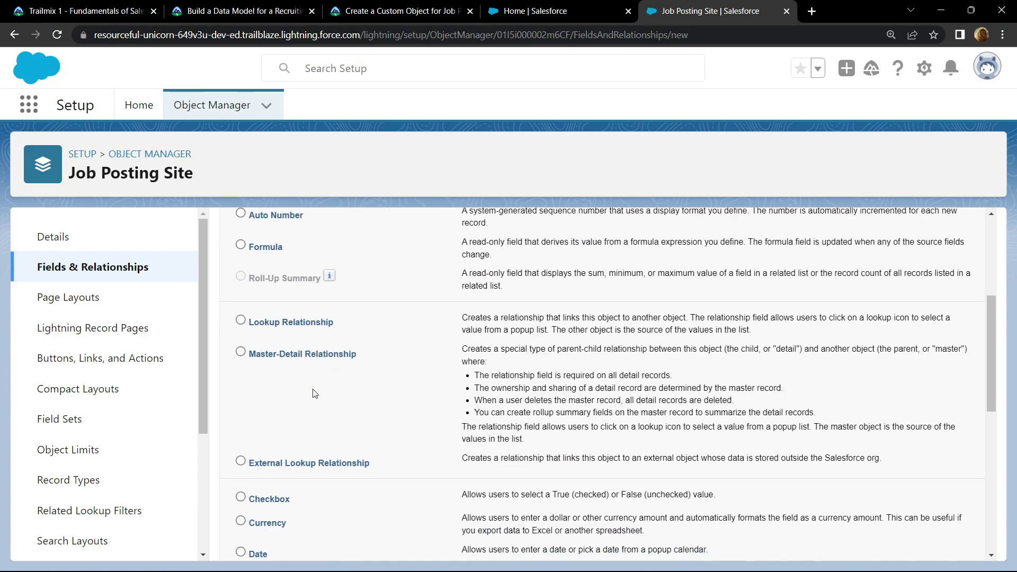
scroll(315, 393, down, 1)
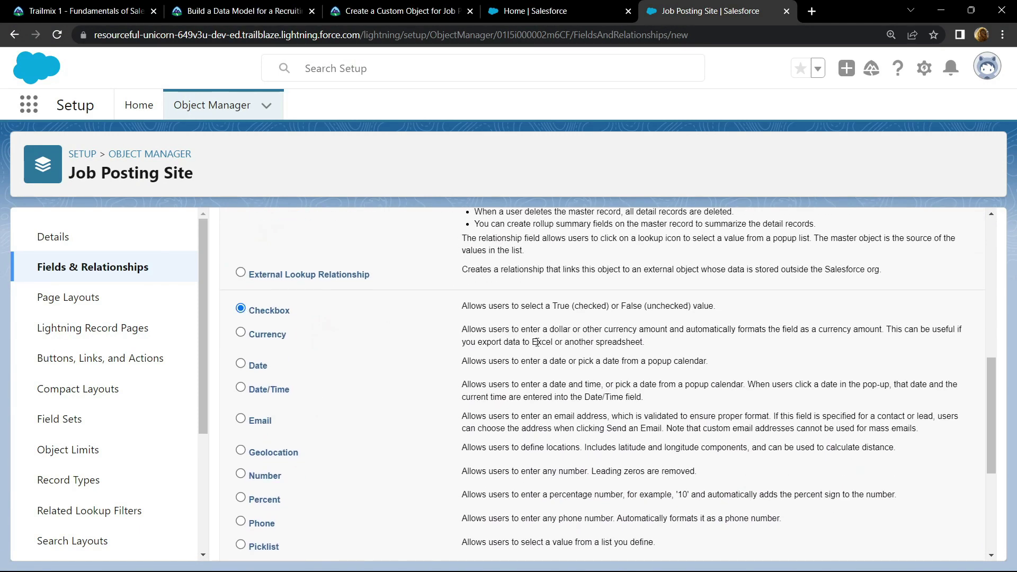
scroll(536, 342, down, 5)
click(924, 542)
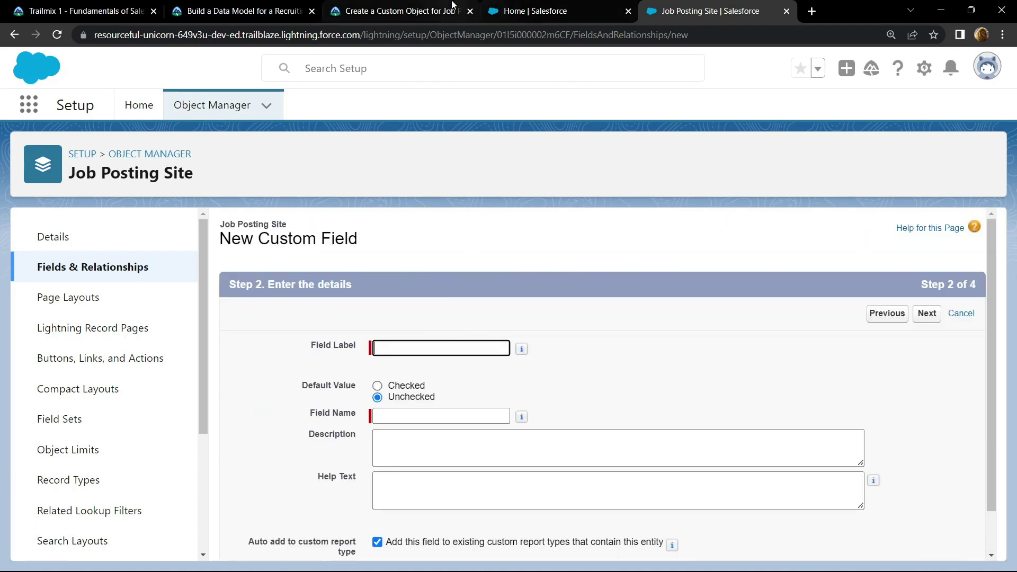
Label the checkbox 'Technical Site', keep the default settings, then Save & New.
click(399, 11)
scroll(237, 302, down, 2)
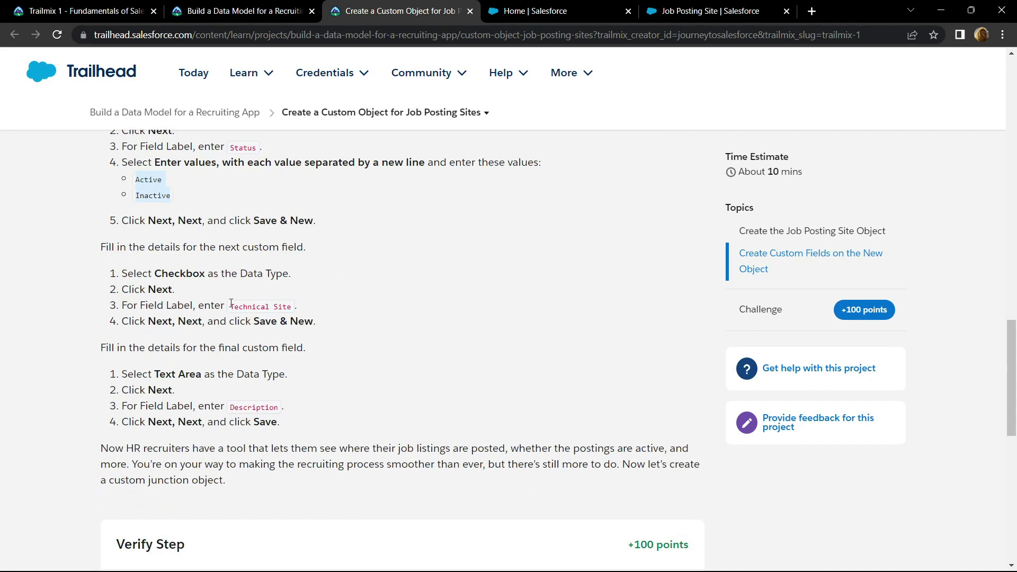
drag(231, 303, 289, 305)
key(ctrl+c)
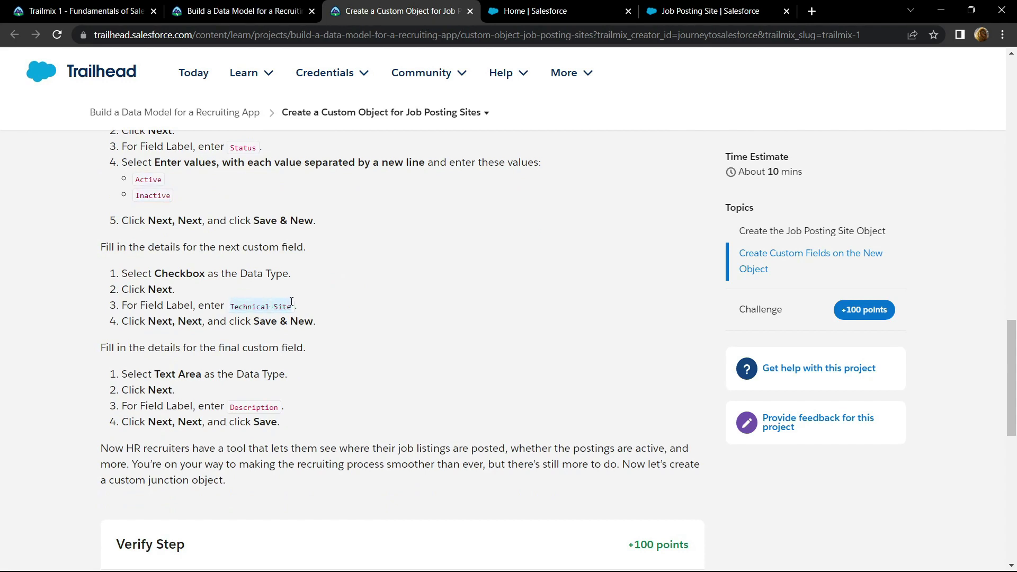
click(719, 5)
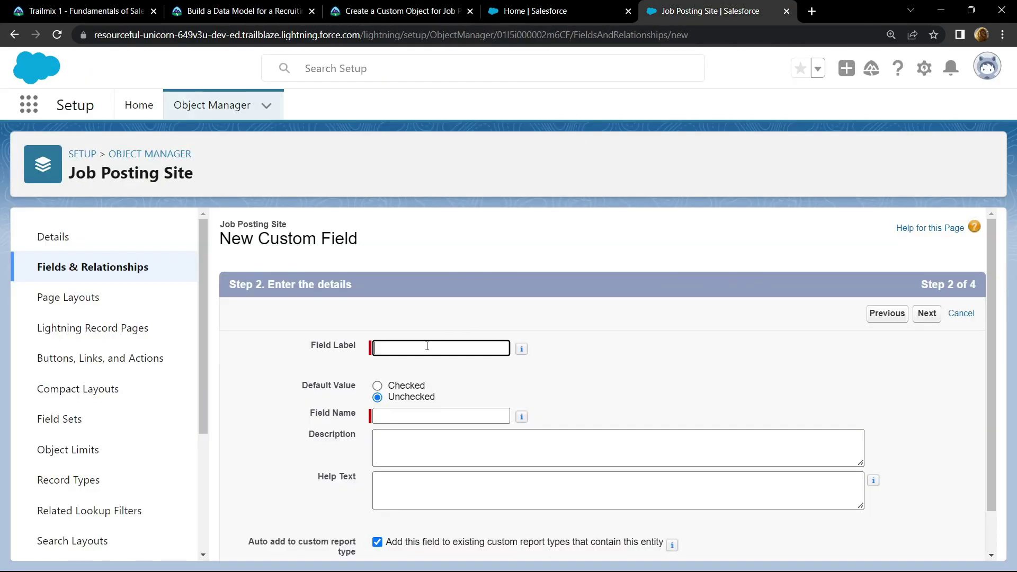
key(ctrl+v)
click(742, 374)
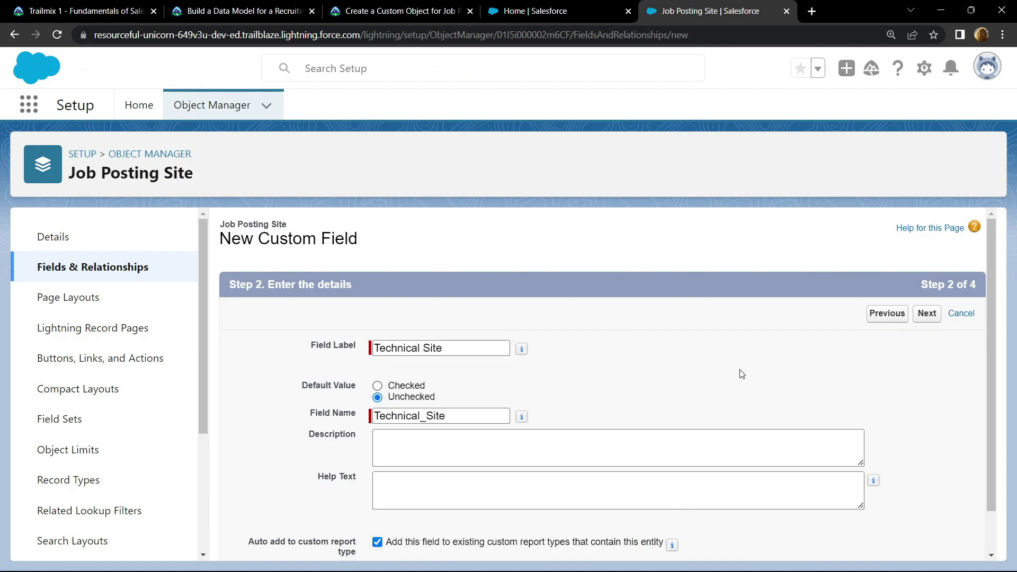
click(931, 314)
click(930, 316)
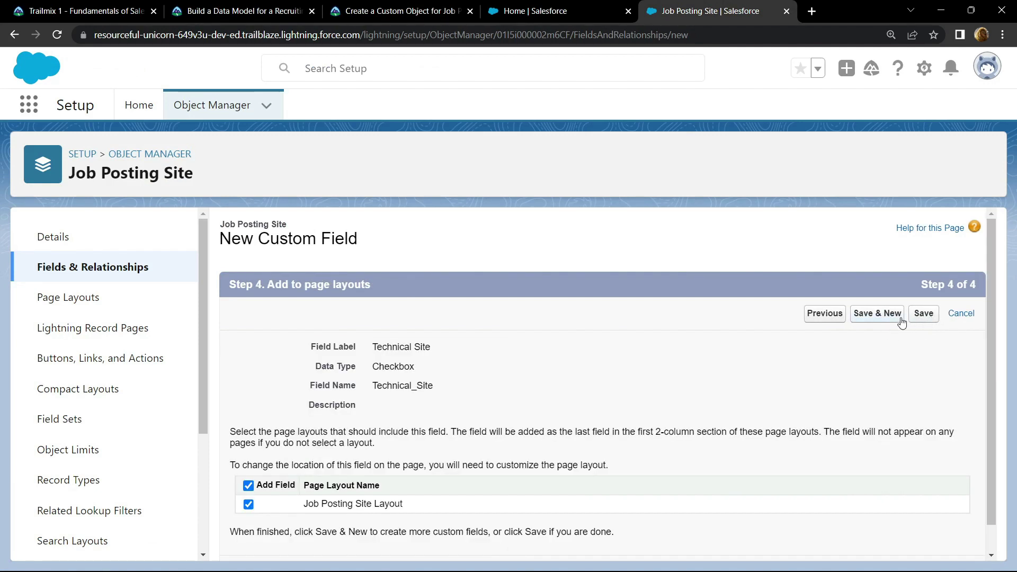
click(878, 314)
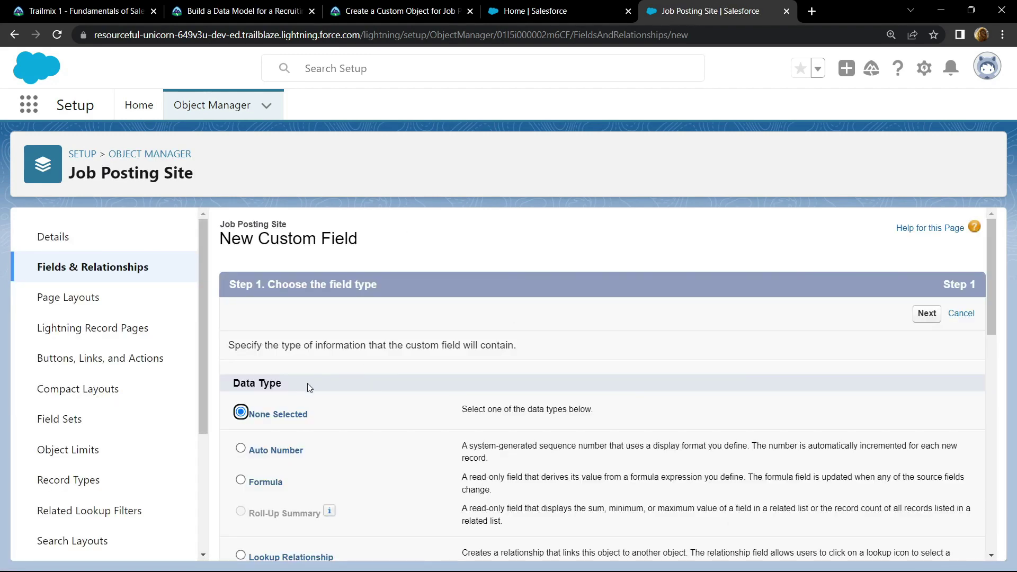
Create a Text Area field labelled 'Description' with default settings and save it.
scroll(310, 387, down, 10)
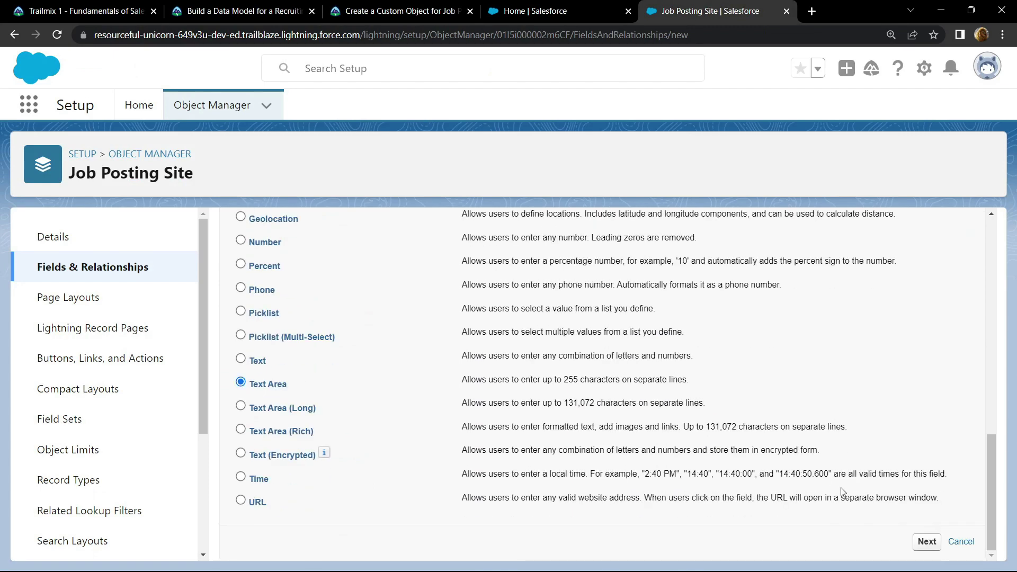
click(925, 543)
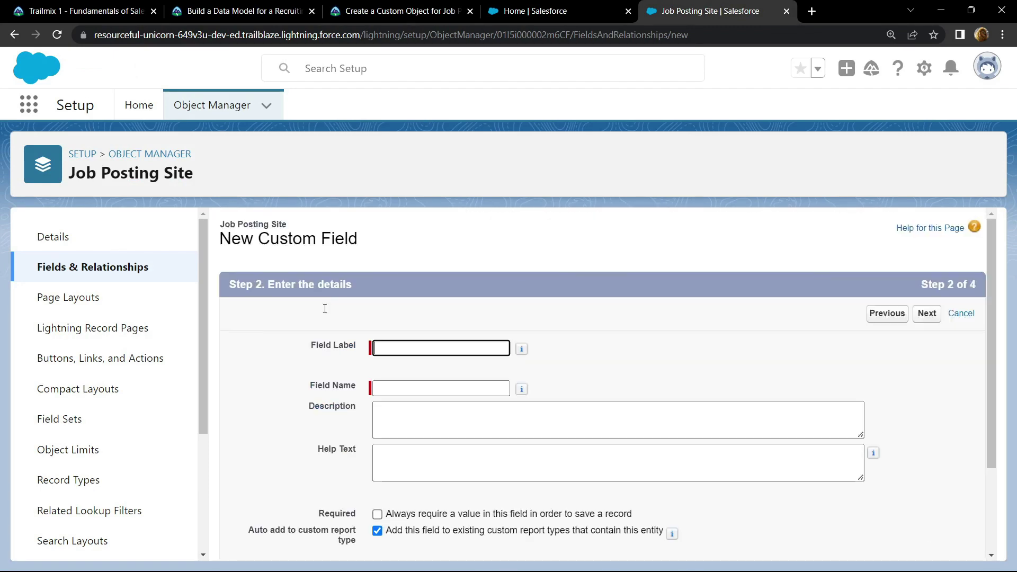
click(397, 11)
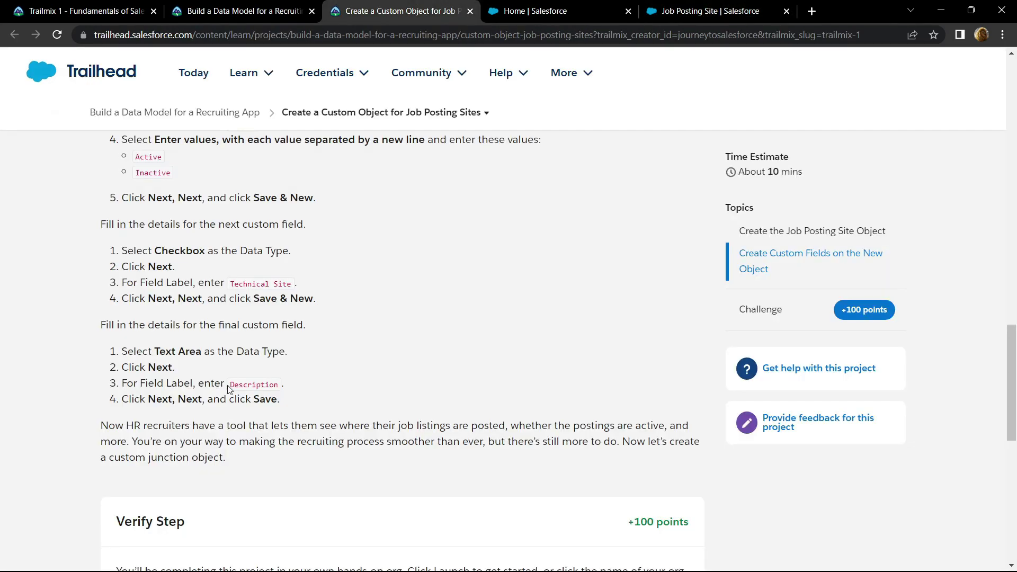
drag(229, 388, 281, 385)
key(ctrl+c)
key(ctrl+Tab)
key(ctrl+Tab)
click(393, 343)
key(ctrl+v)
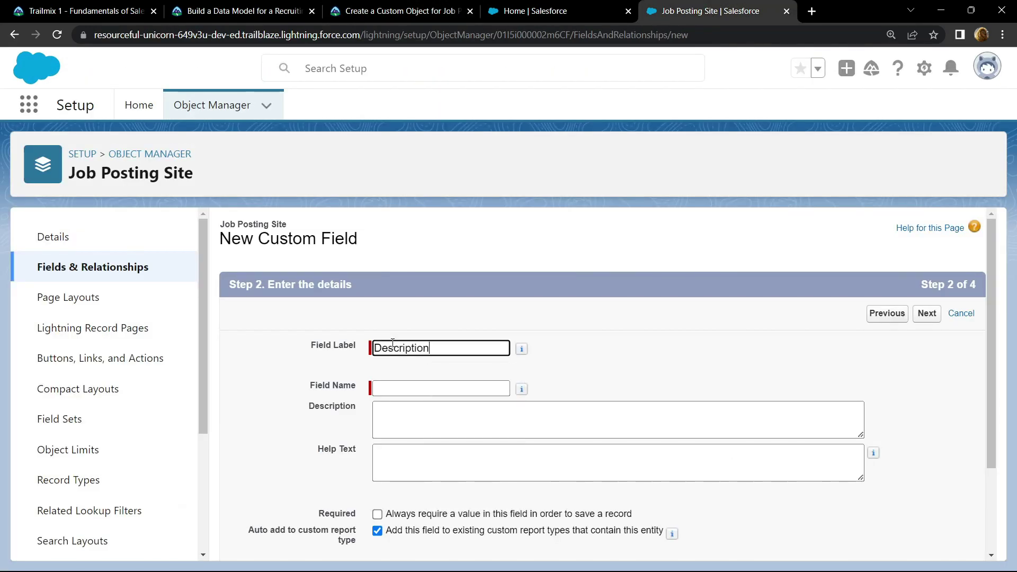
click(927, 313)
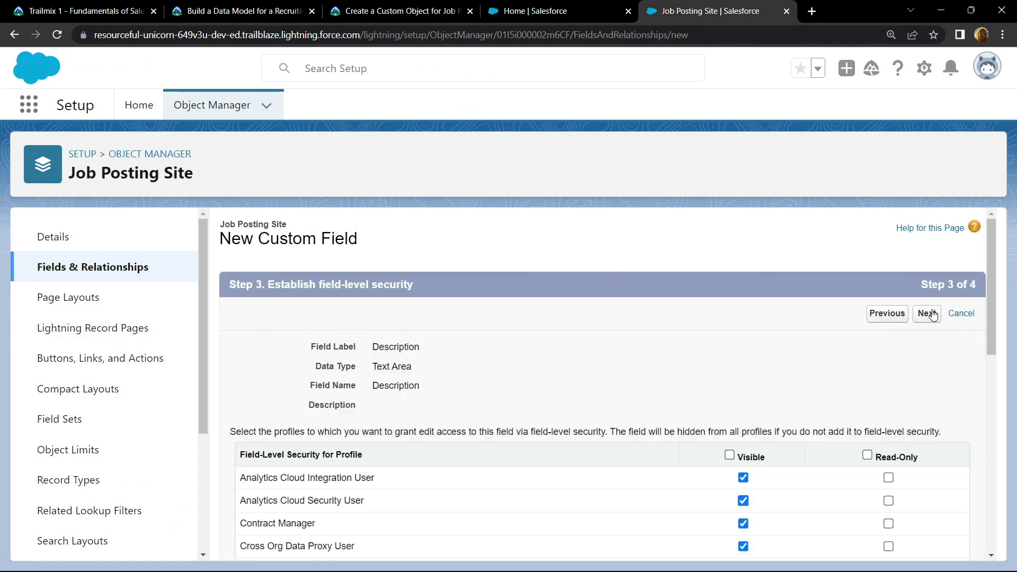
click(934, 314)
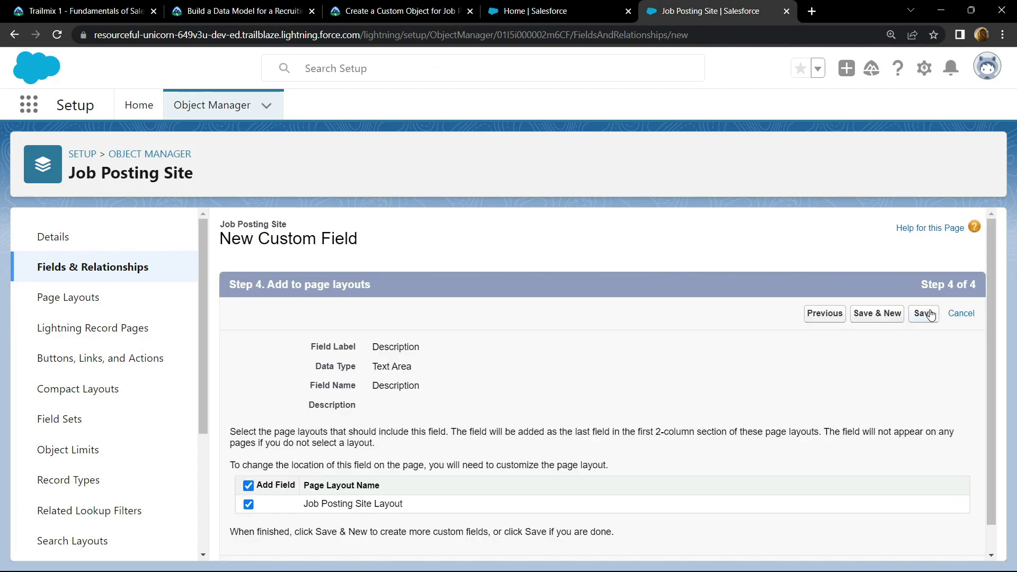
click(933, 315)
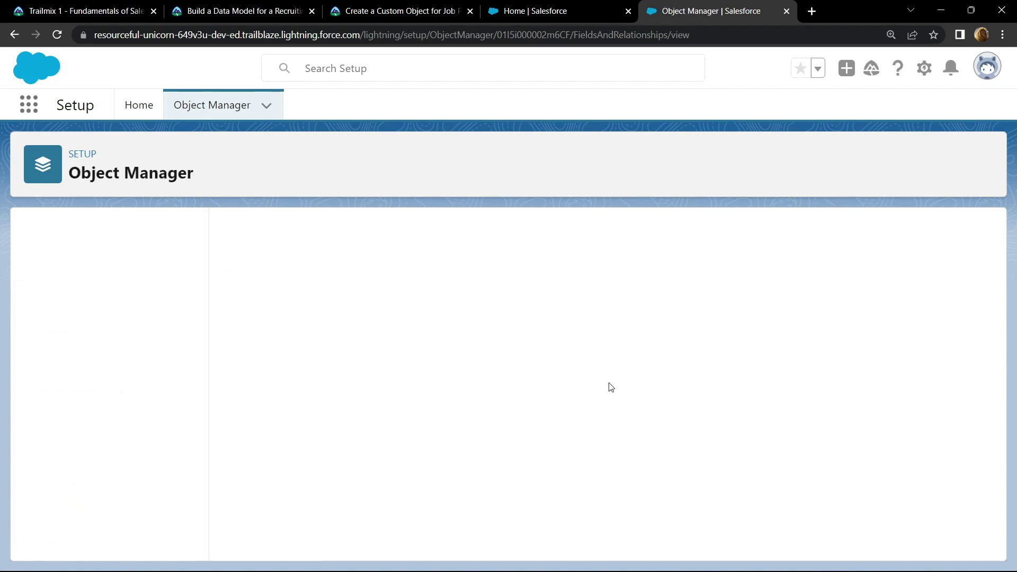
Verify the Job Posting Sites step for 100 points and view the Build a Data Model overview.
click(384, 5)
scroll(131, 305, down, 10)
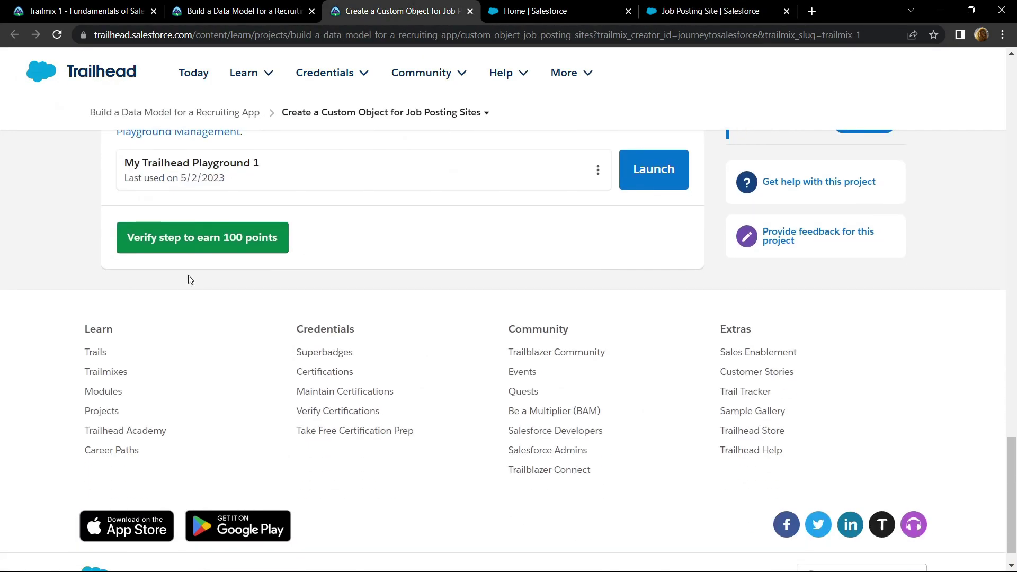
click(236, 240)
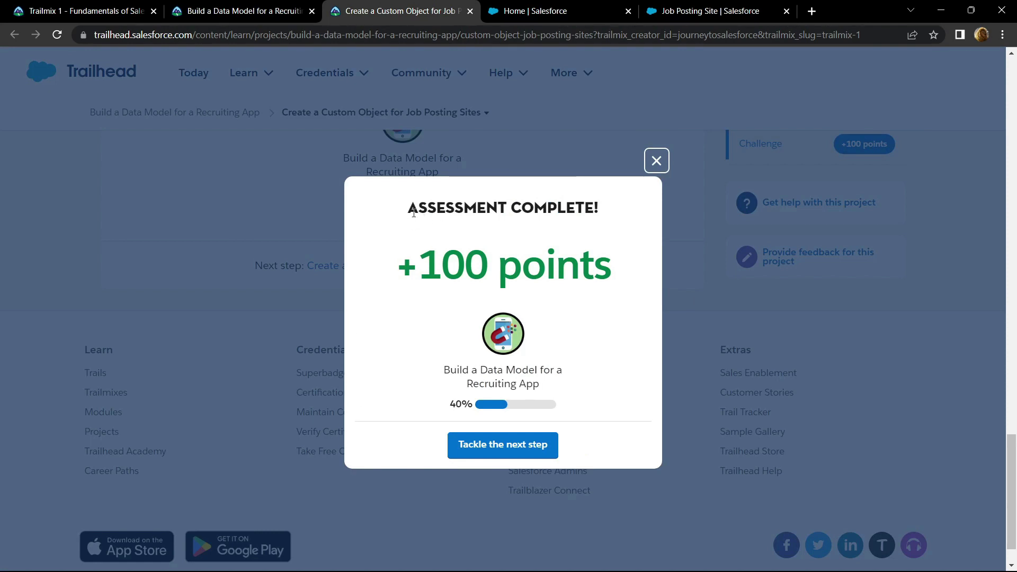
drag(414, 213, 582, 221)
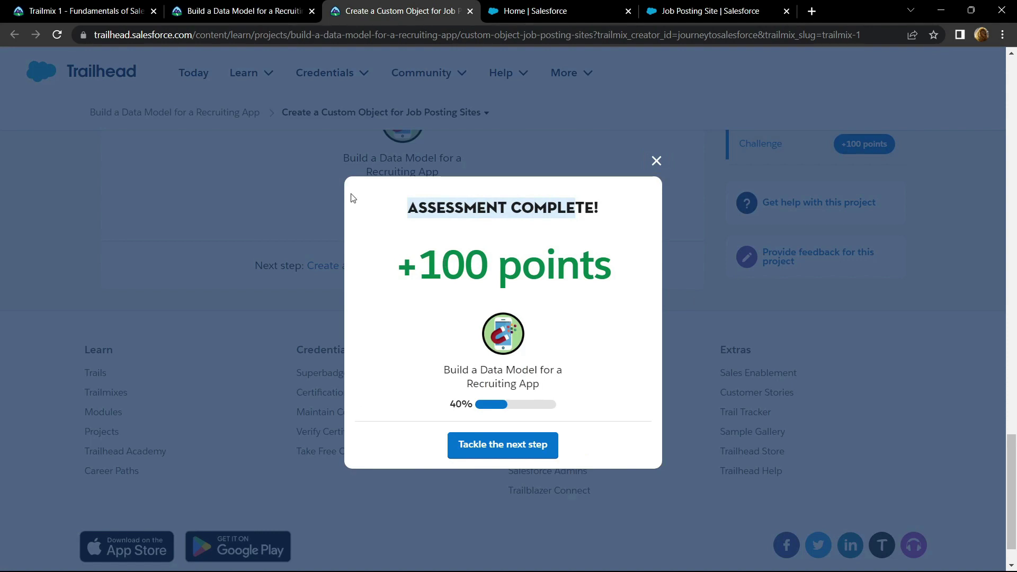
click(247, 5)
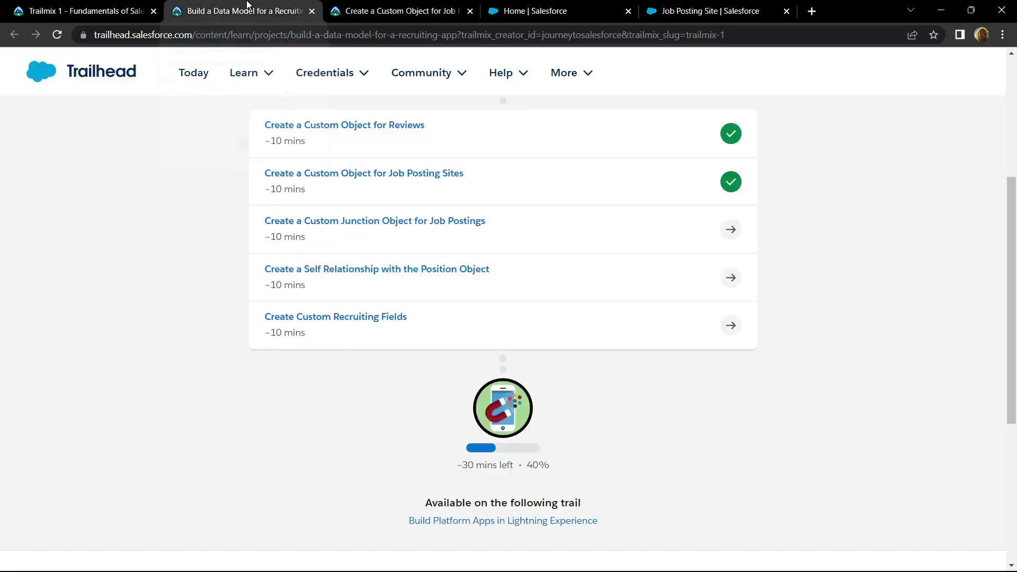